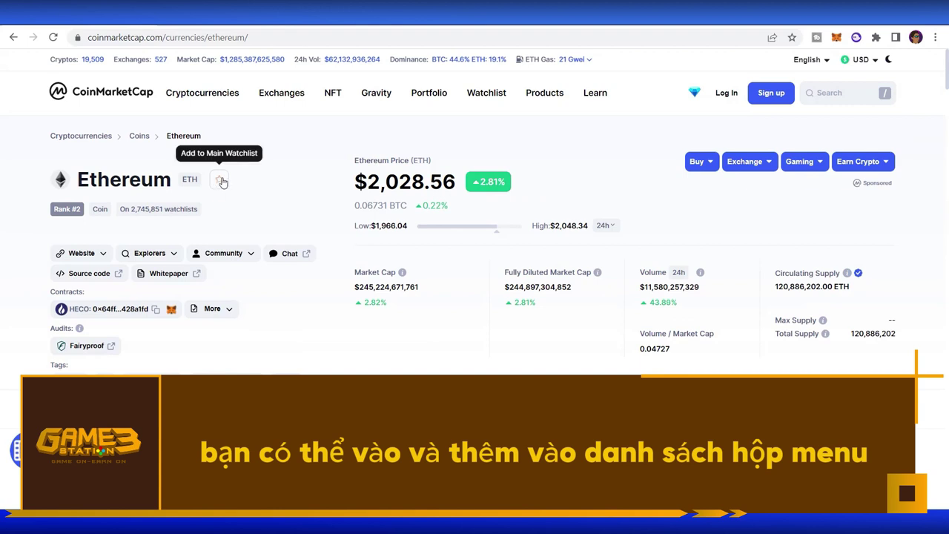
# - Request adding Ethereum to the main watchlist, log in with the prefilled account credentials, and open the watchlist page
pyautogui.click(219, 180)
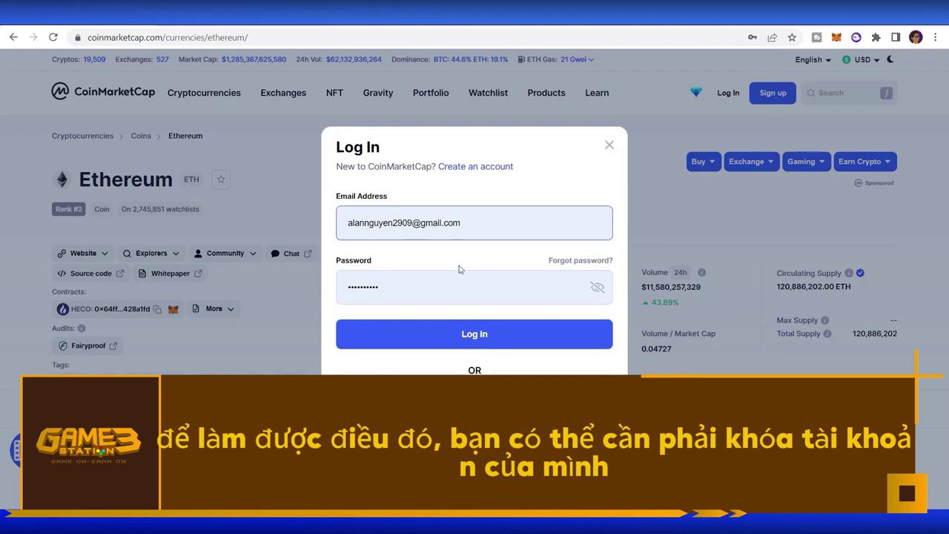
pyautogui.click(531, 340)
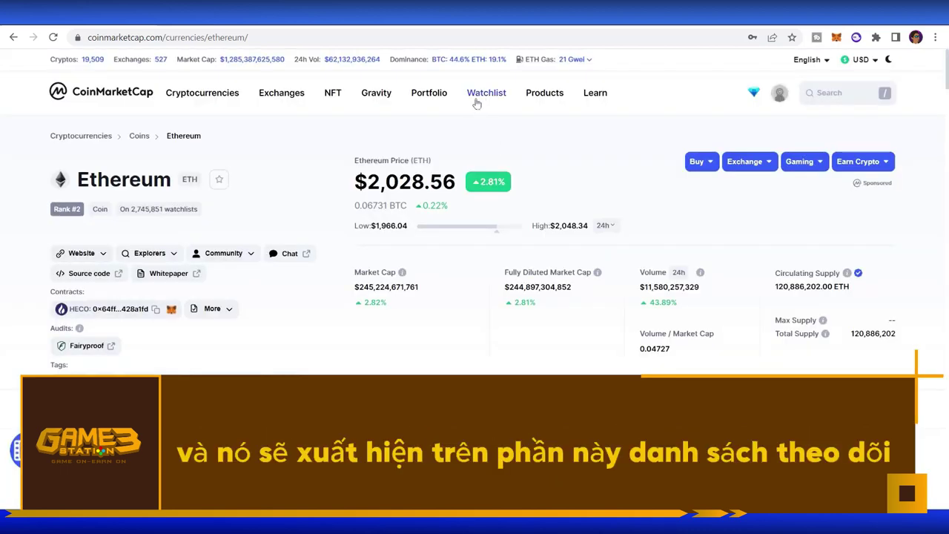
pyautogui.click(493, 102)
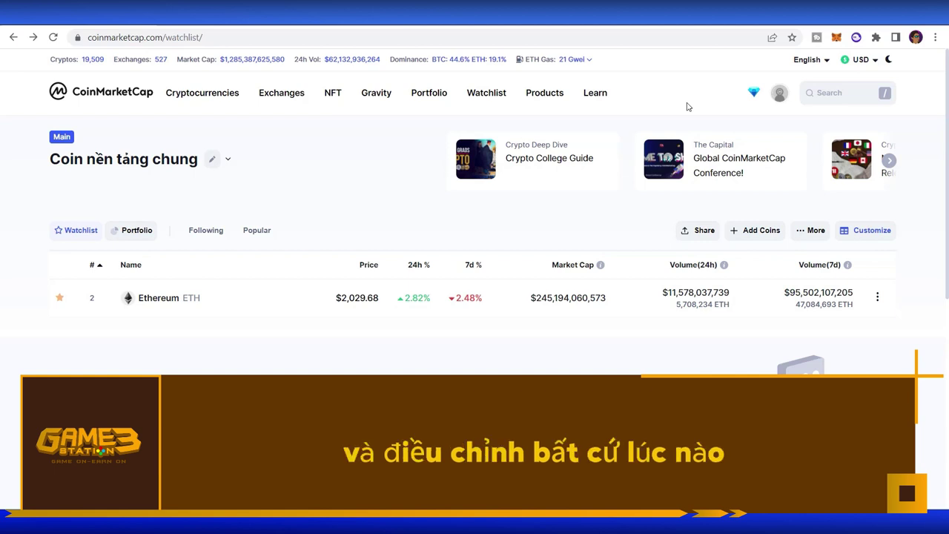
# - Open the account's portfolio tracker and look over the assets listed in My Main Portfolio
pyautogui.moveTo(783, 98)
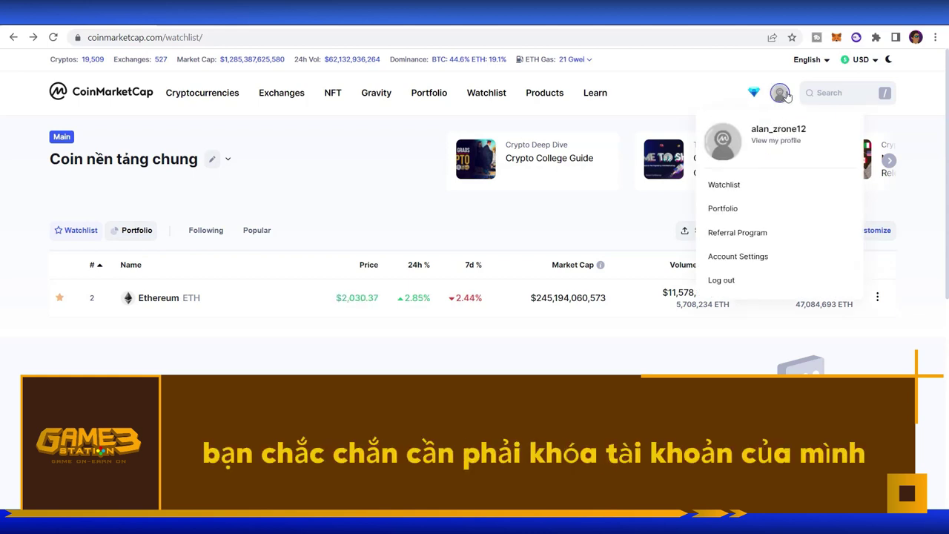
pyautogui.click(716, 208)
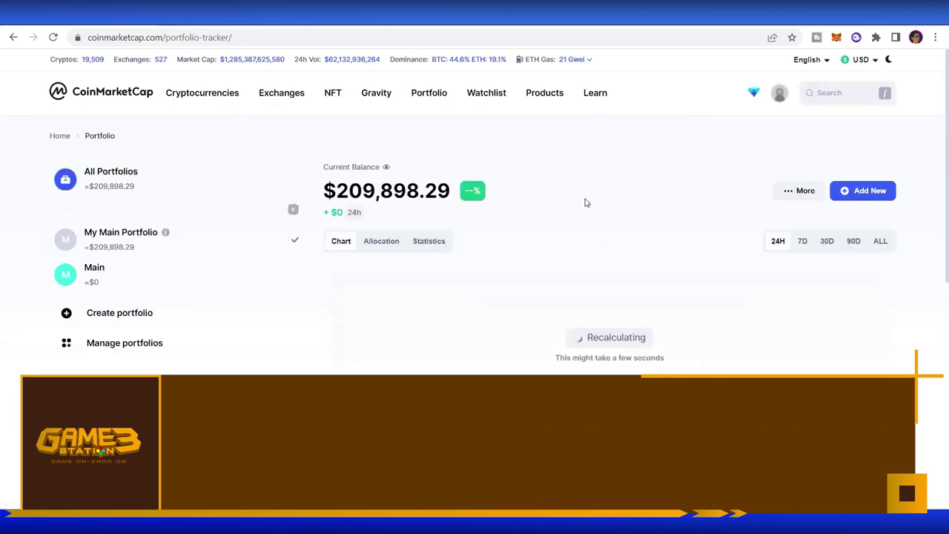
pyautogui.scroll(-4, 584, 201)
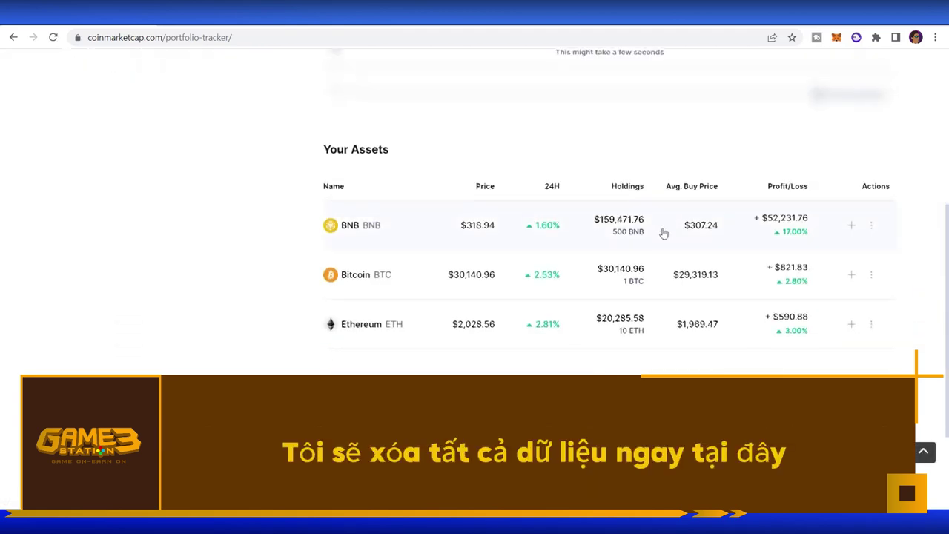
pyautogui.scroll(4, 662, 231)
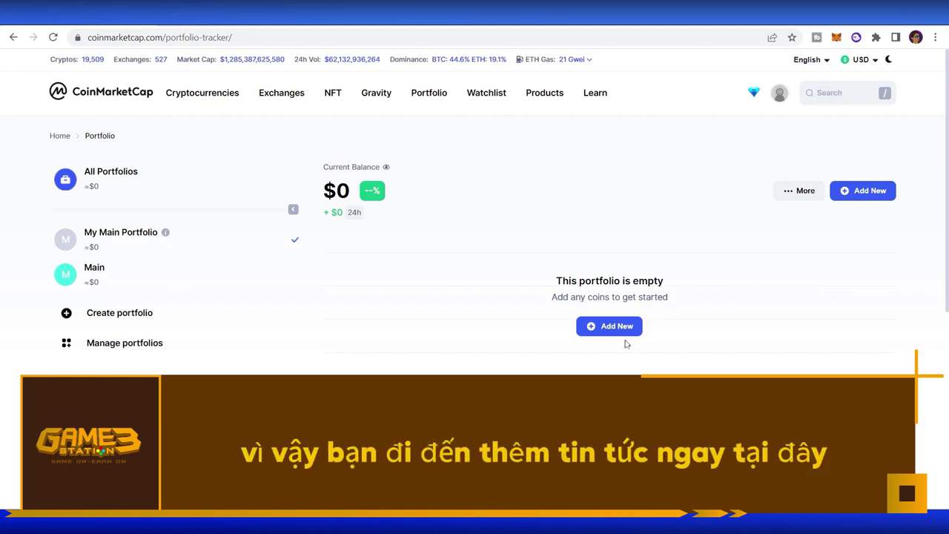
# - Add a buy transaction for 1 Bitcoin at the prefilled current price to the empty portfolio
pyautogui.click(603, 333)
pyautogui.scroll(-1, 518, 287)
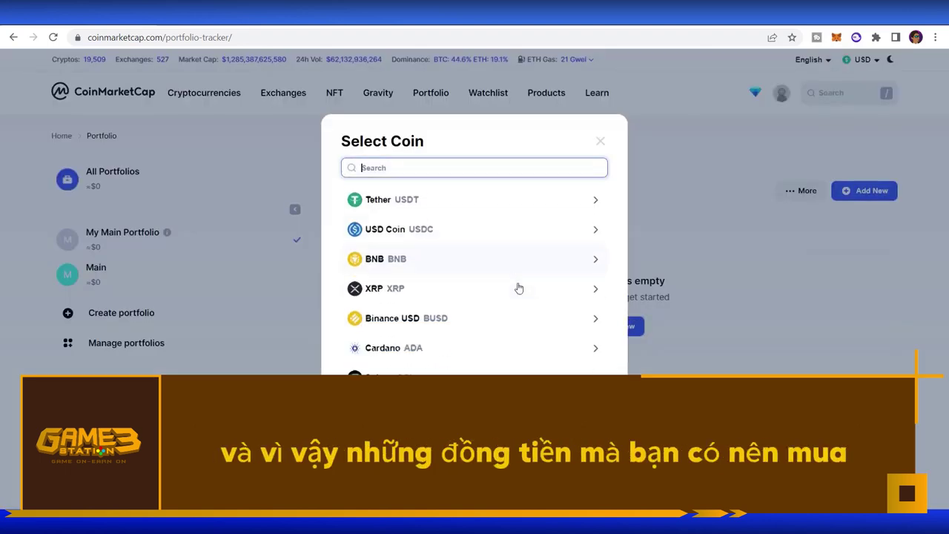
pyautogui.scroll(-10, 519, 288)
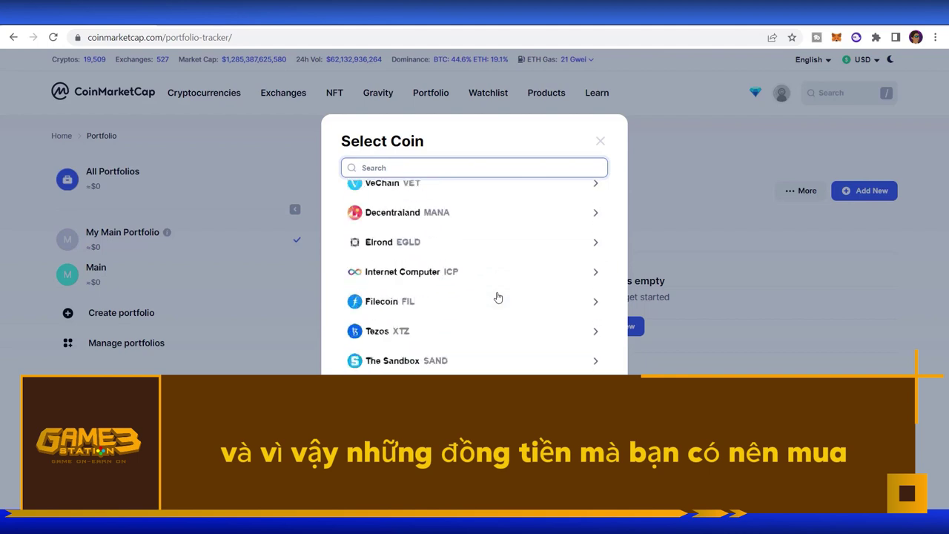
pyautogui.scroll(-8, 498, 297)
pyautogui.scroll(12, 498, 296)
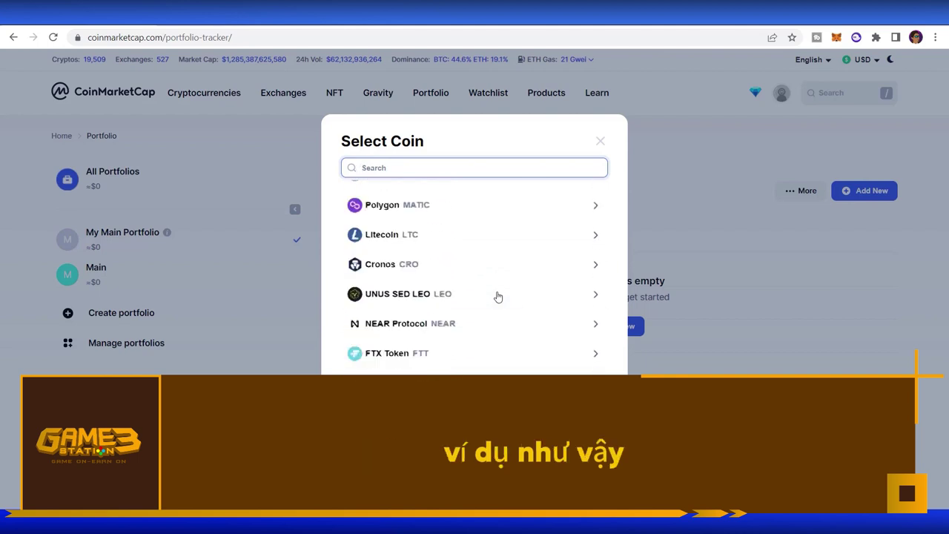
pyautogui.scroll(5, 498, 297)
pyautogui.click(440, 210)
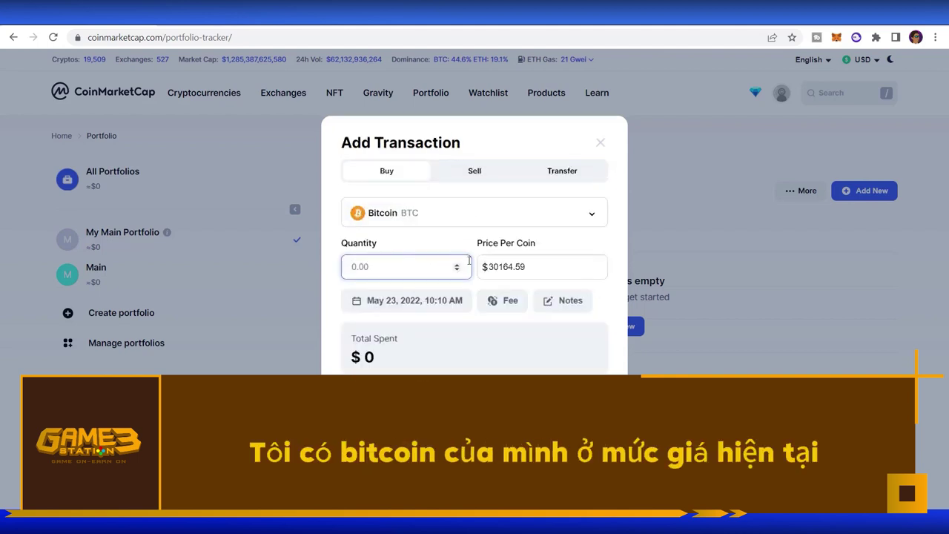
pyautogui.write('1')
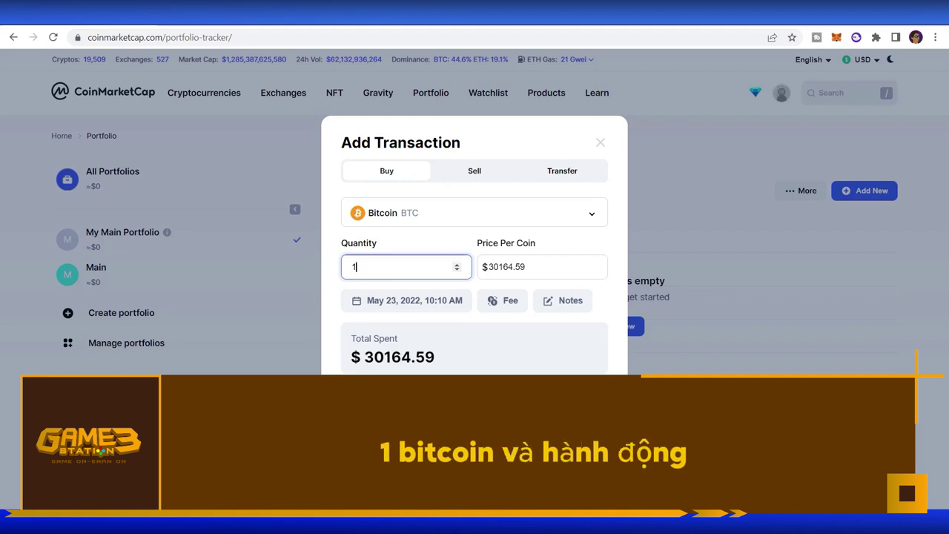
pyautogui.press('Return')
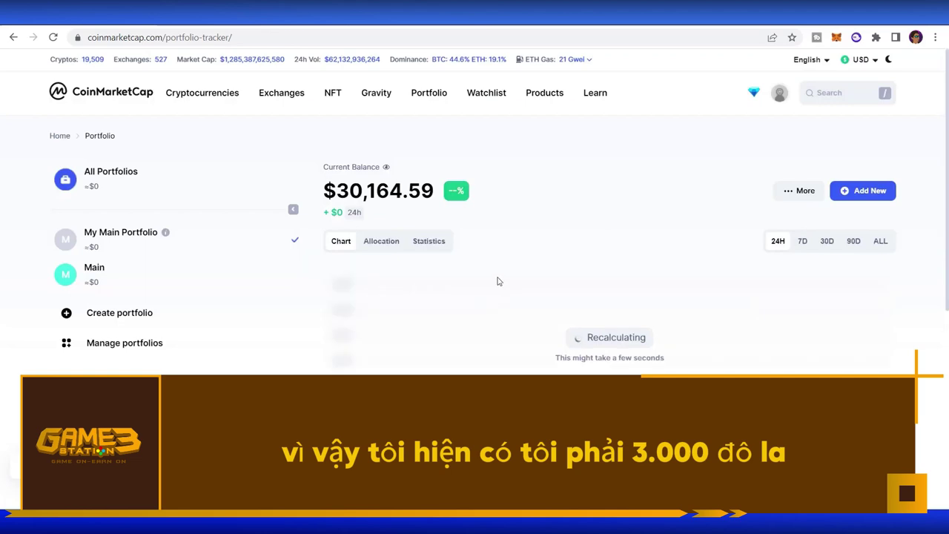
# - Check the portfolio balance and assets, and add a buy transaction for 500 BNB at the prefilled price
pyautogui.scroll(-3, 497, 281)
pyautogui.scroll(3, 497, 281)
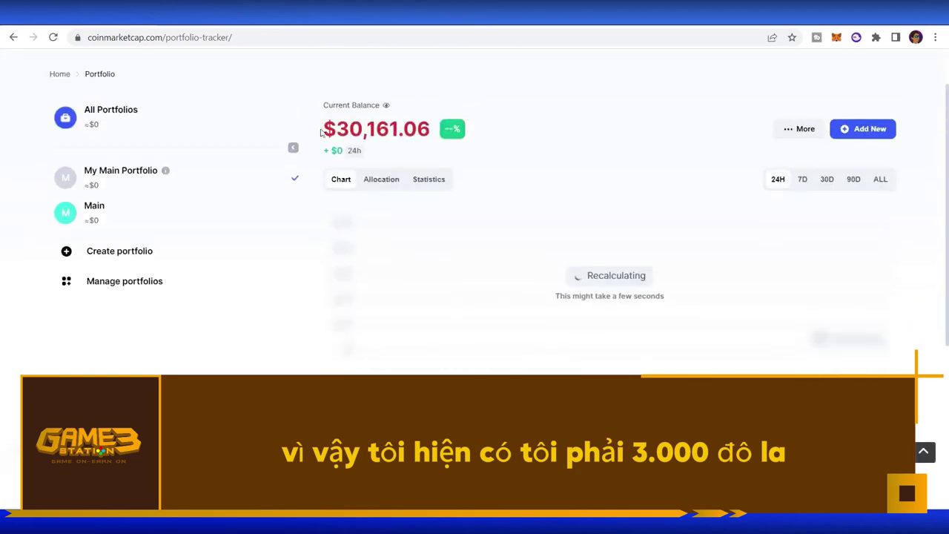
pyautogui.moveTo(311, 132); pyautogui.dragTo(487, 134)
pyautogui.scroll(-3, 597, 152)
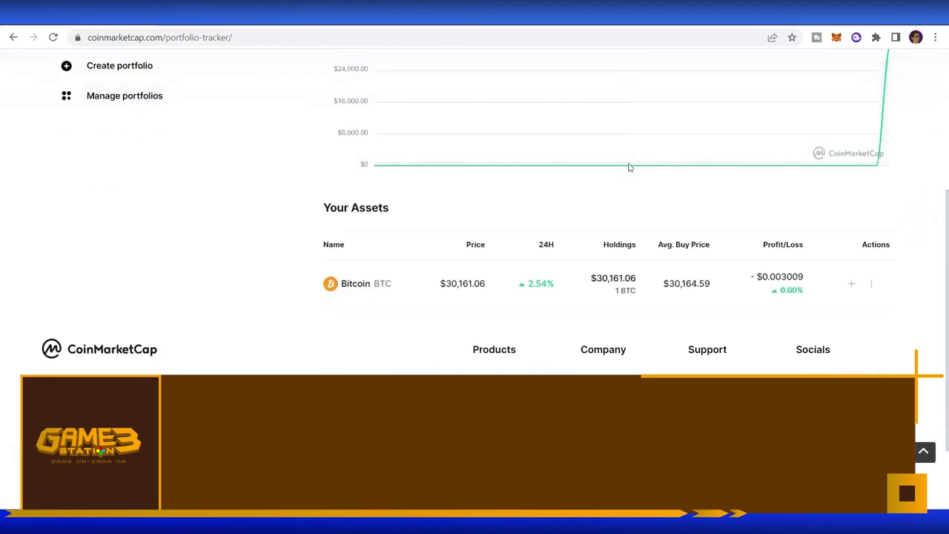
pyautogui.scroll(3, 627, 166)
pyautogui.click(861, 129)
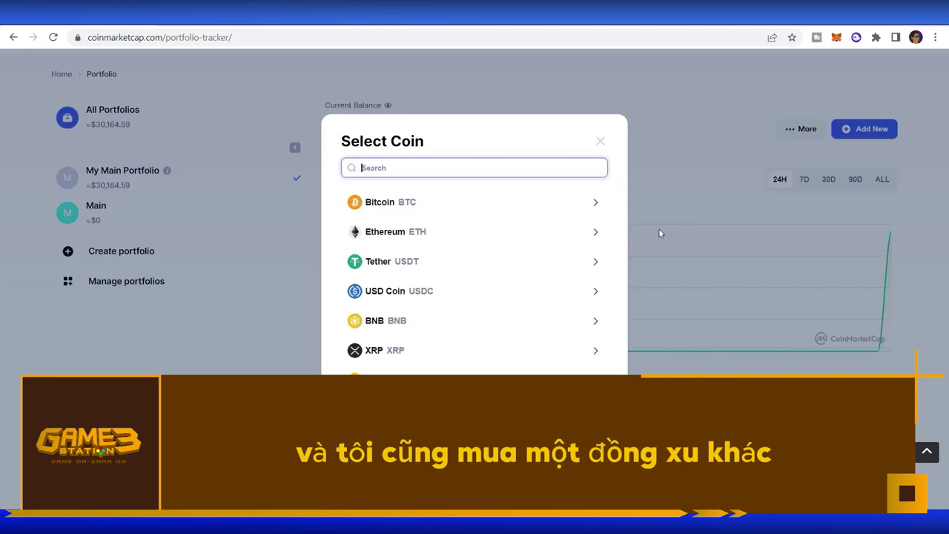
pyautogui.click(464, 320)
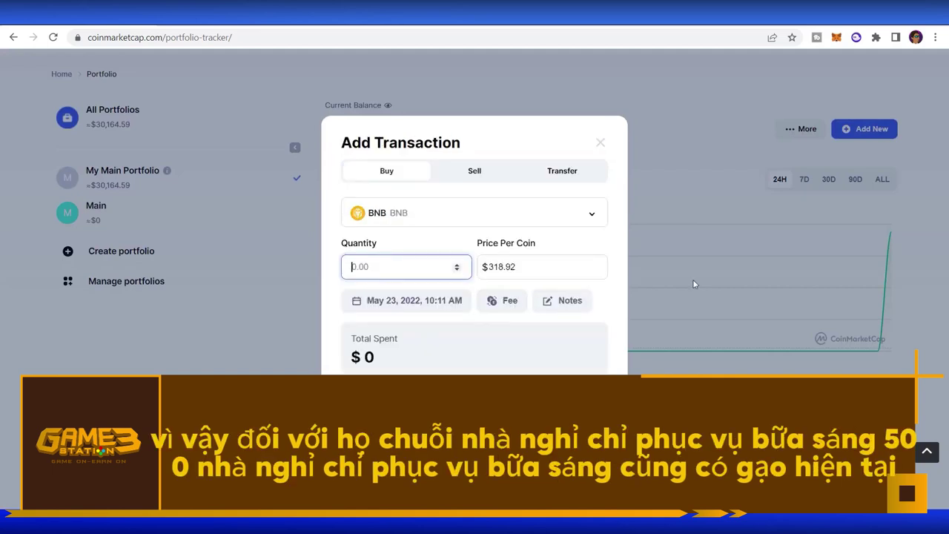
pyautogui.write('500')
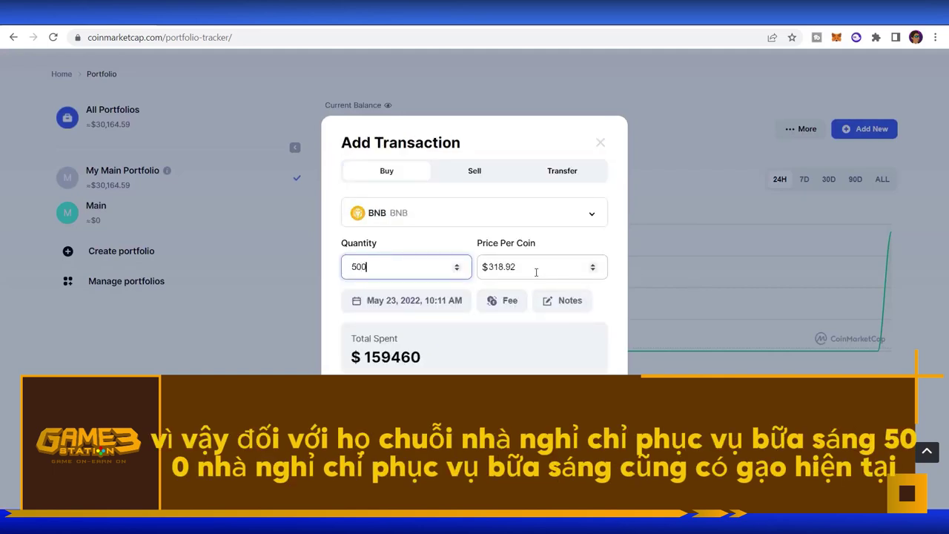
pyautogui.press('Return')
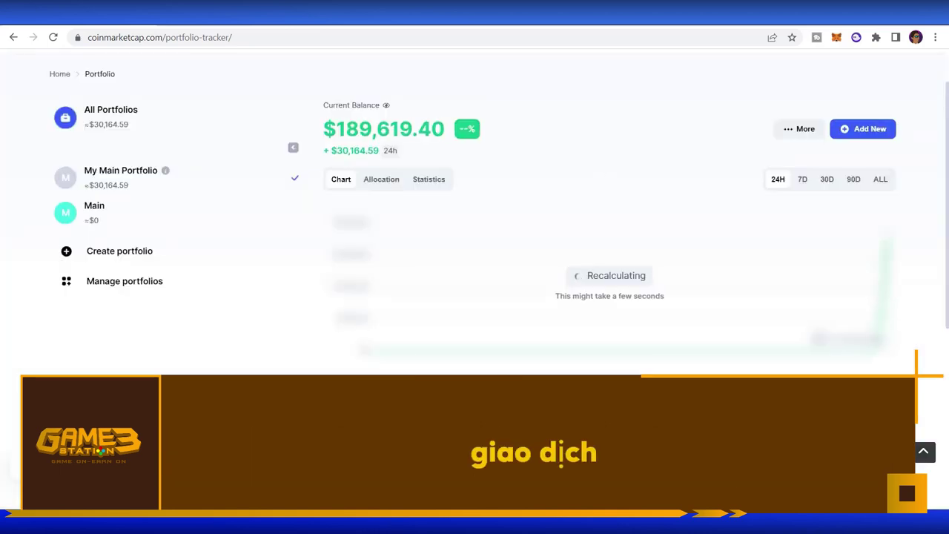
# - Examine the portfolio's current balance, 24-hour value chart and list of assets
pyautogui.scroll(-3, 552, 357)
pyautogui.scroll(3, 552, 357)
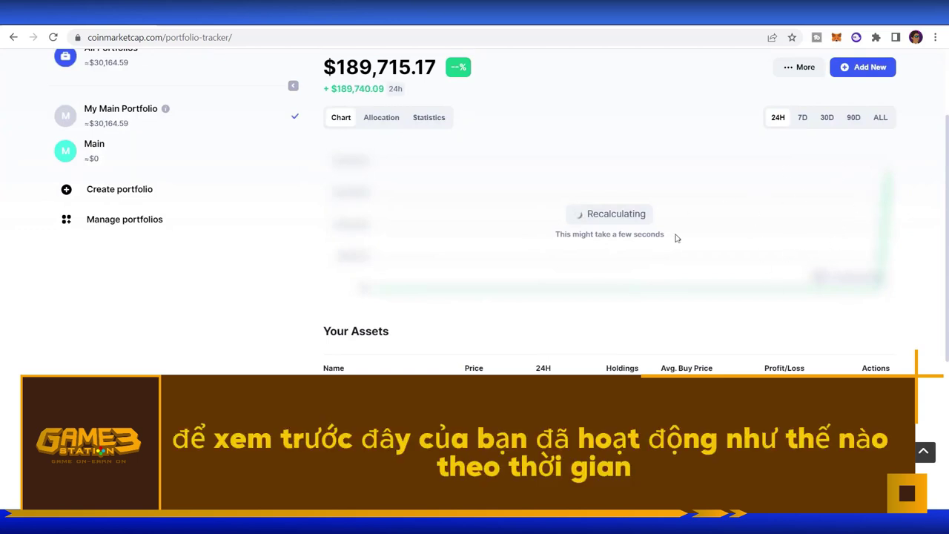
pyautogui.scroll(-2, 440, 271)
pyautogui.scroll(2, 542, 275)
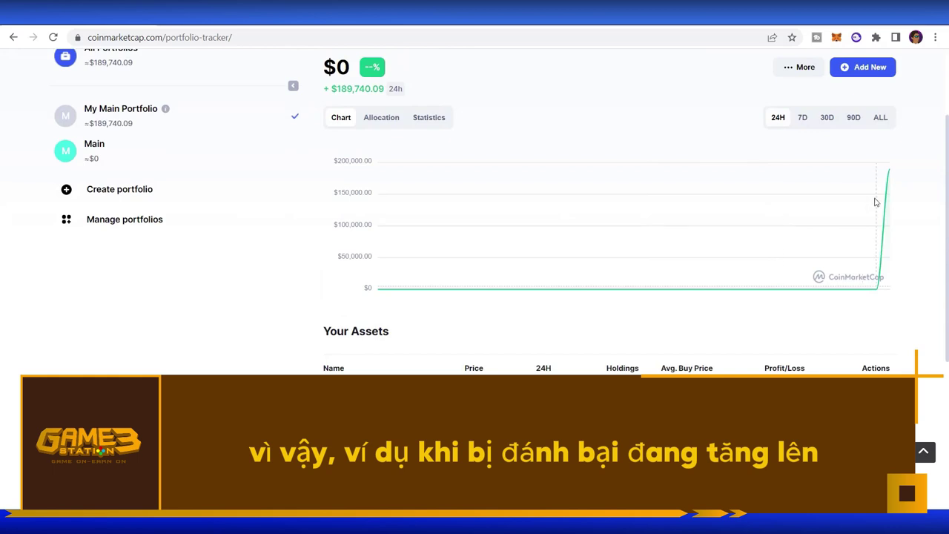
pyautogui.scroll(2, 880, 202)
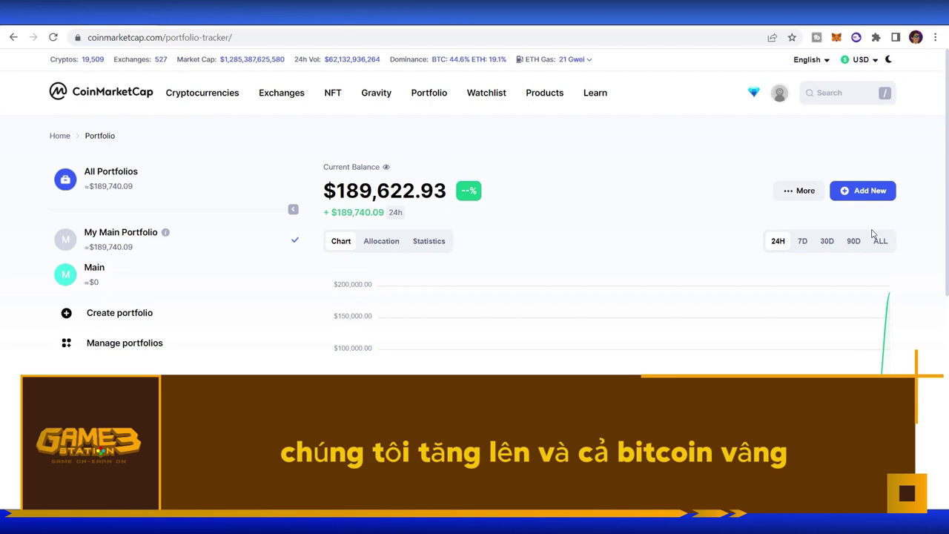
pyautogui.scroll(-3, 790, 250)
pyautogui.scroll(2, 723, 304)
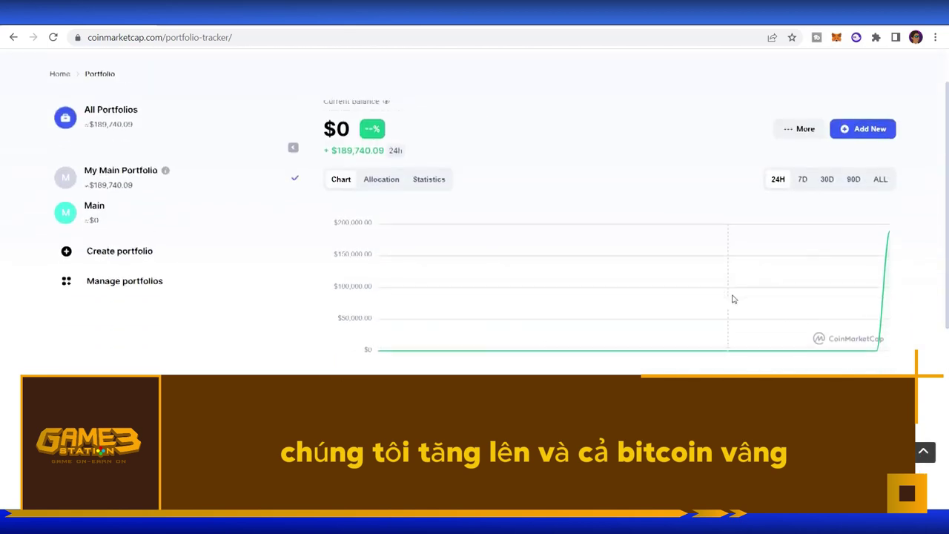
# - Show the portfolio's allocation and examine the percentage shares of BNB and BTC
pyautogui.click(385, 179)
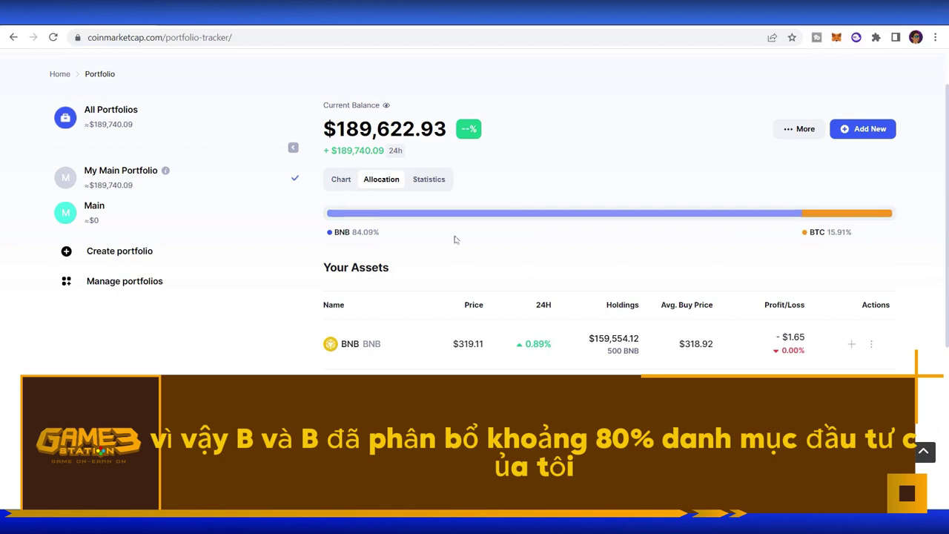
pyautogui.moveTo(352, 234); pyautogui.dragTo(383, 235)
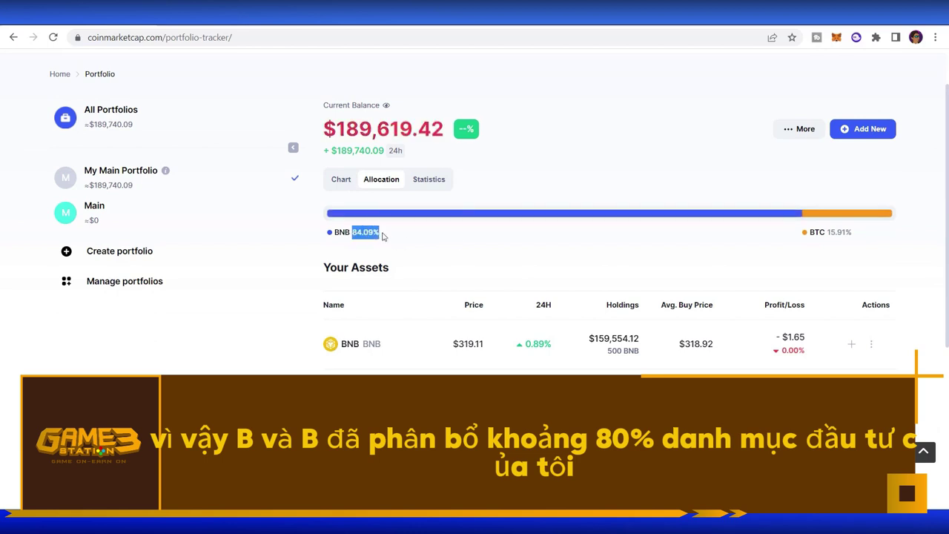
pyautogui.click(384, 235)
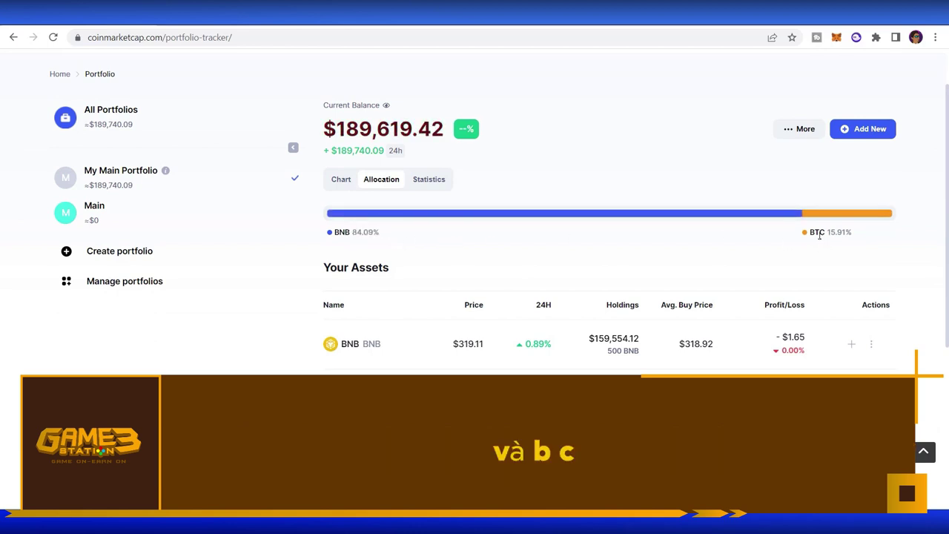
pyautogui.moveTo(825, 234); pyautogui.dragTo(853, 235)
pyautogui.click(858, 235)
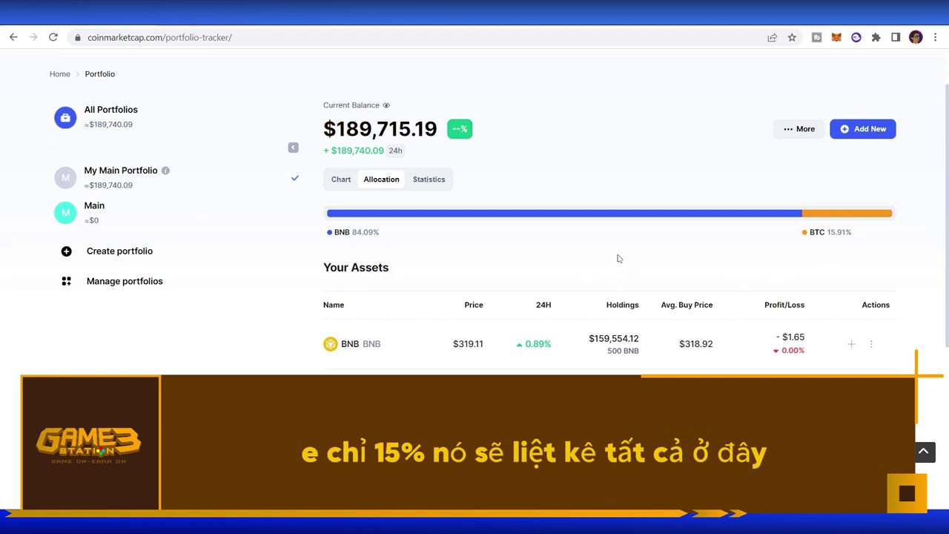
# - Examine the all-time profit and the best and worst performers in the portfolio statistics, and return to the chart
pyautogui.click(422, 185)
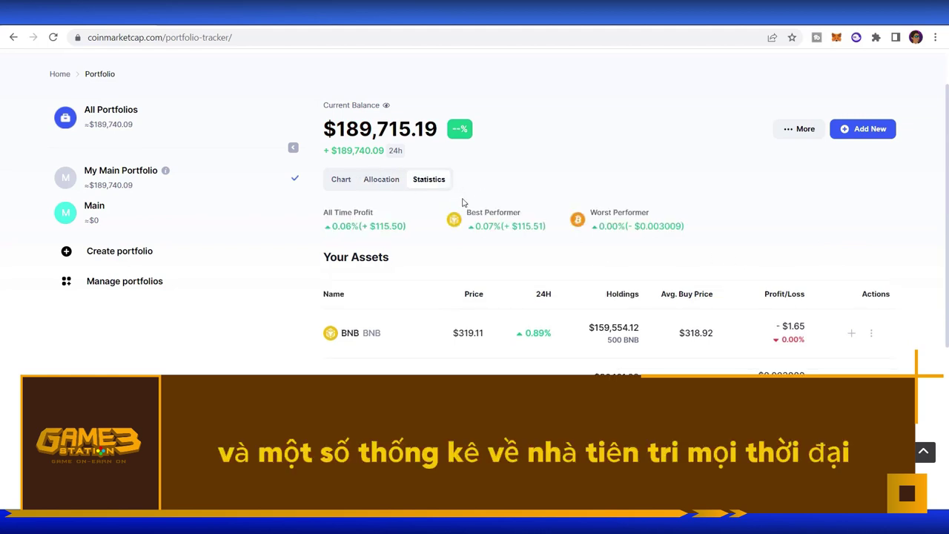
pyautogui.moveTo(323, 212); pyautogui.dragTo(375, 217)
pyautogui.click(384, 219)
pyautogui.moveTo(467, 212); pyautogui.dragTo(673, 207)
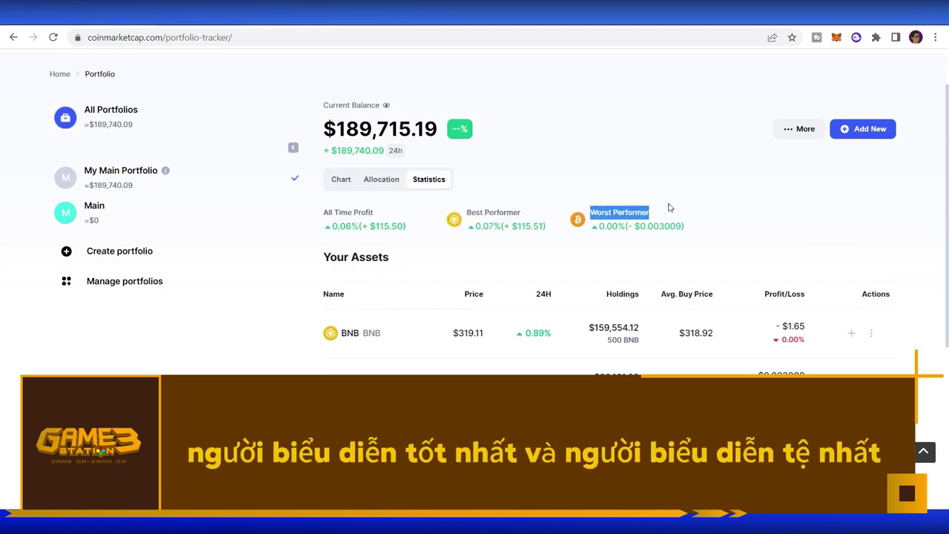
pyautogui.click(670, 207)
pyautogui.click(341, 178)
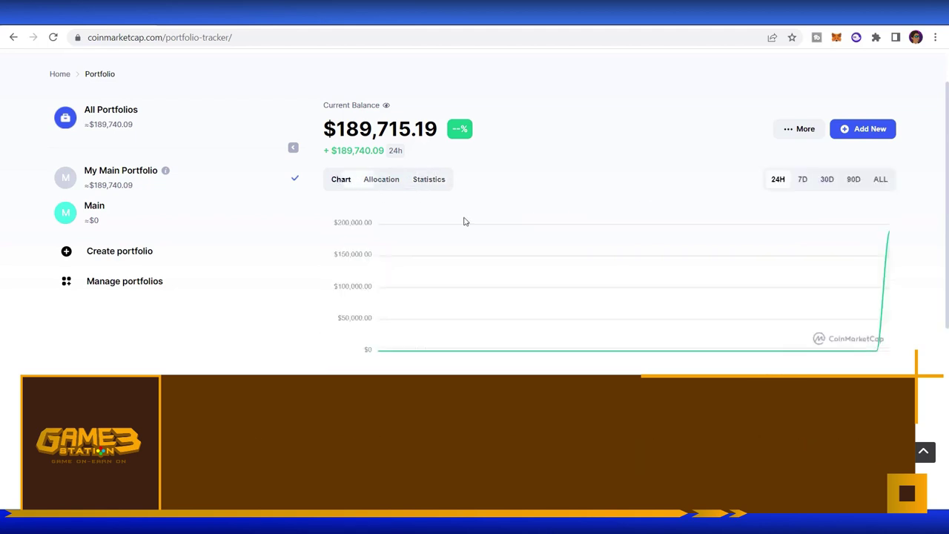
# - Open BNB's transactions in the portfolio and start a new sell transaction with a quantity of 200
pyautogui.scroll(-3, 474, 220)
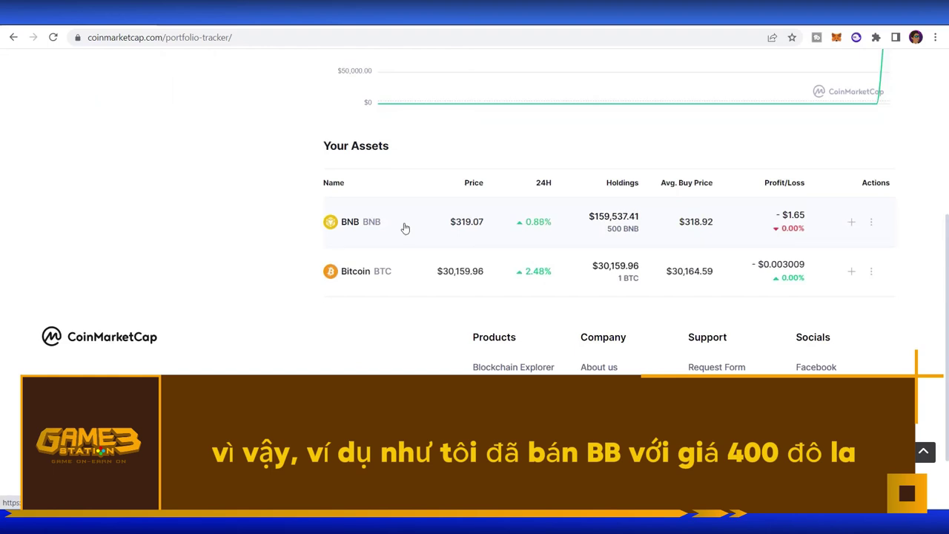
pyautogui.click(747, 232)
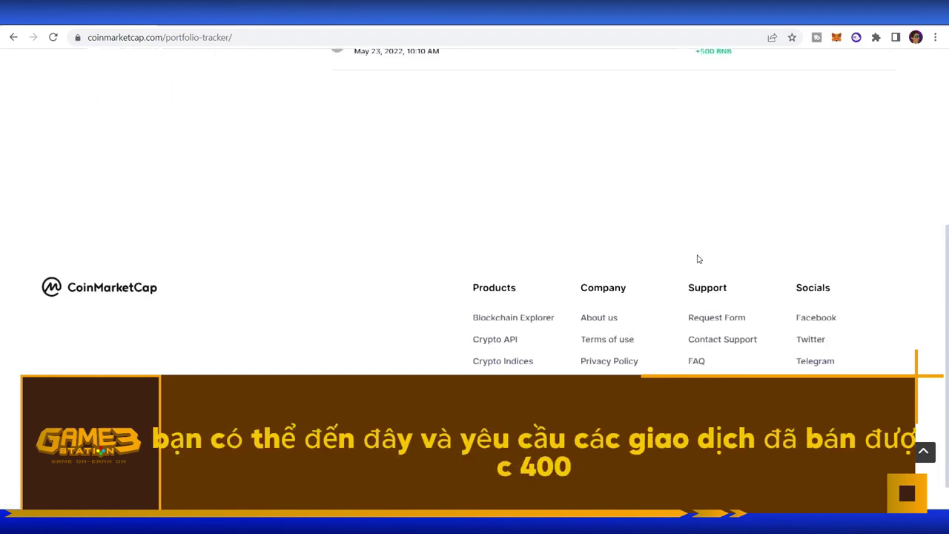
pyautogui.click(843, 163)
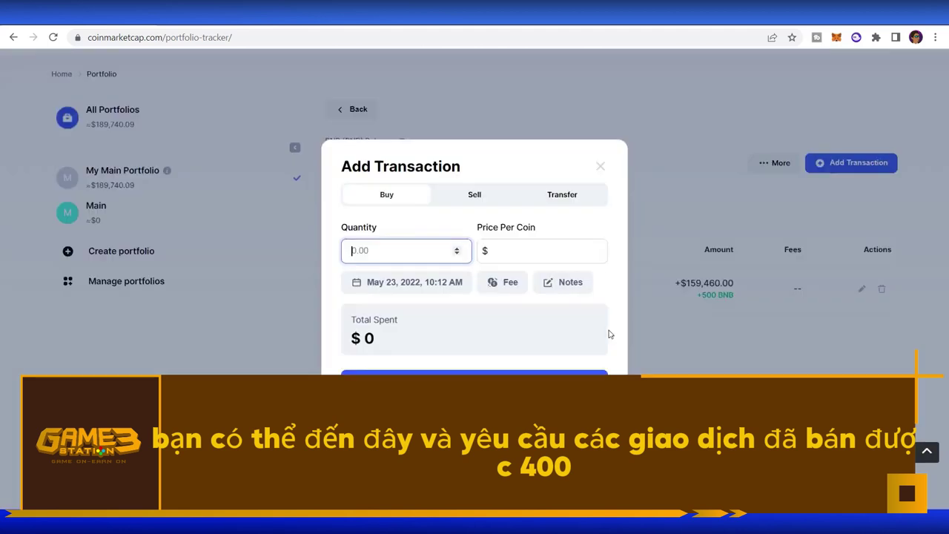
pyautogui.click(474, 194)
pyautogui.write('400')
pyautogui.press('BackSpace')
pyautogui.press('BackSpace')
pyautogui.press('BackSpace')
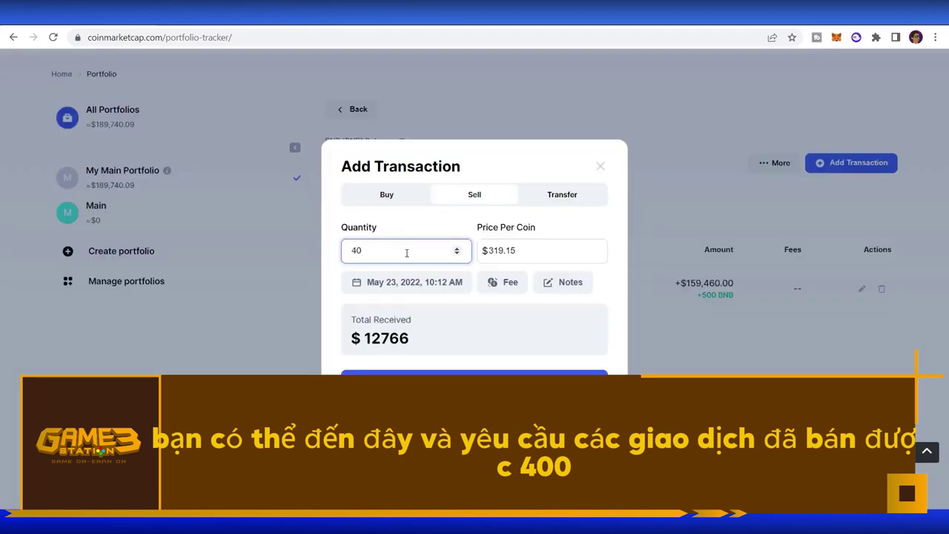
pyautogui.write('200')
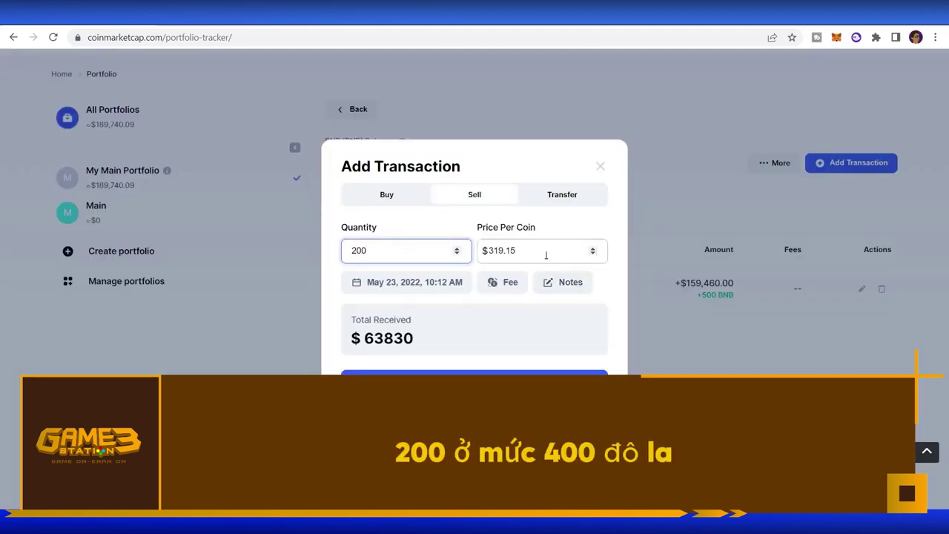
# - Set the BNB sale's price per coin to $400, check the total received, and add the transaction
pyautogui.moveTo(547, 251); pyautogui.dragTo(492, 252)
pyautogui.write('400')
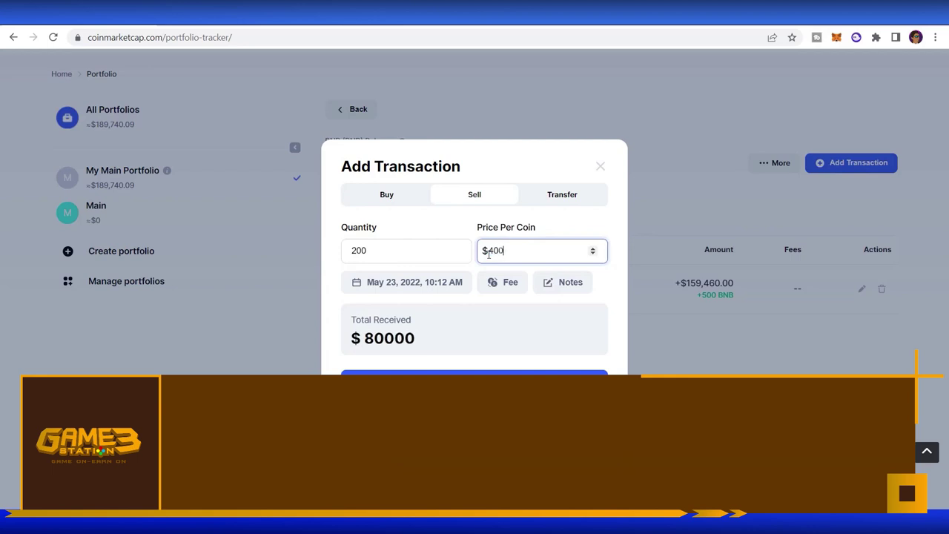
pyautogui.click(447, 288)
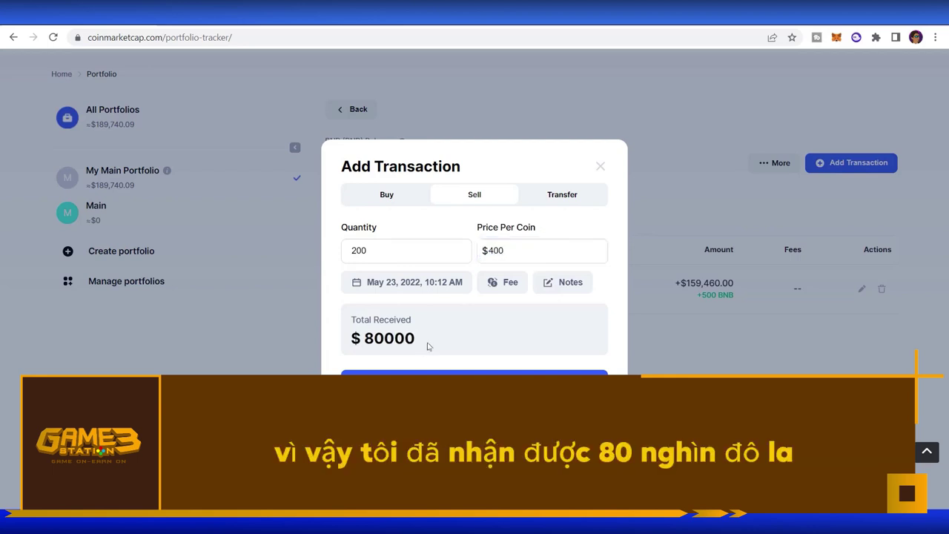
pyautogui.moveTo(427, 346); pyautogui.dragTo(367, 343)
pyautogui.click(521, 344)
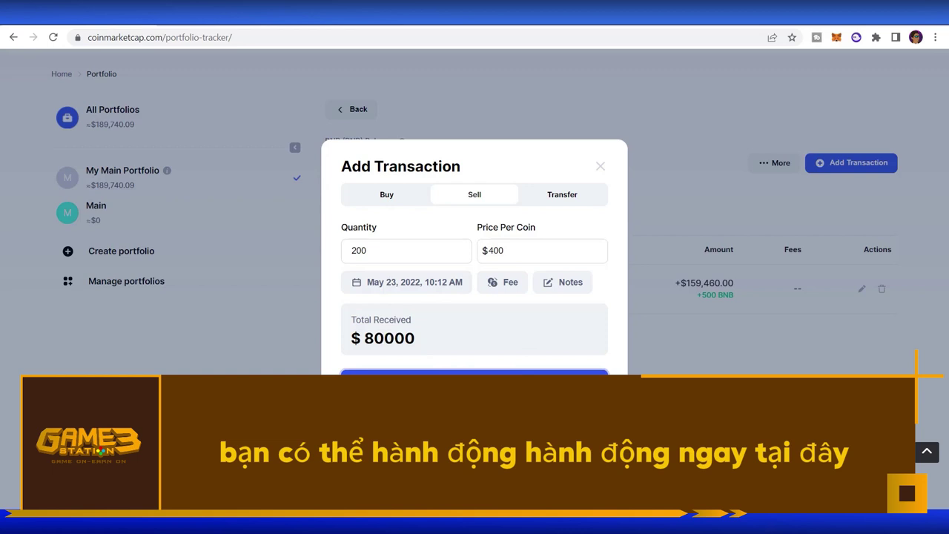
pyautogui.click(474, 380)
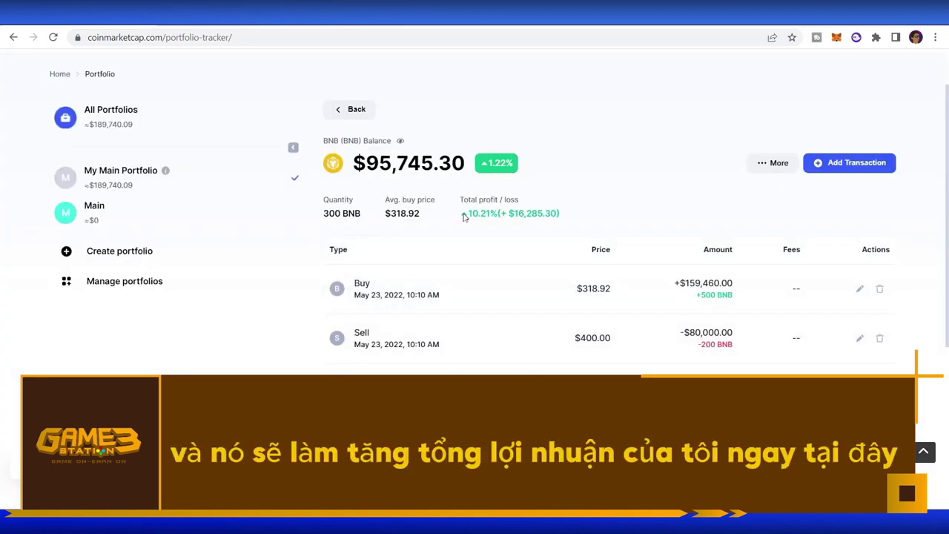
# - Examine BNB's total profit or loss, and return to the main portfolio to show its statistics
pyautogui.moveTo(464, 215)
pyautogui.mouseDown()
pyautogui.moveTo(566, 214)
pyautogui.moveTo(467, 213)
pyautogui.moveTo(482, 214)
pyautogui.mouseUp()
pyautogui.moveTo(570, 215); pyautogui.dragTo(469, 214)
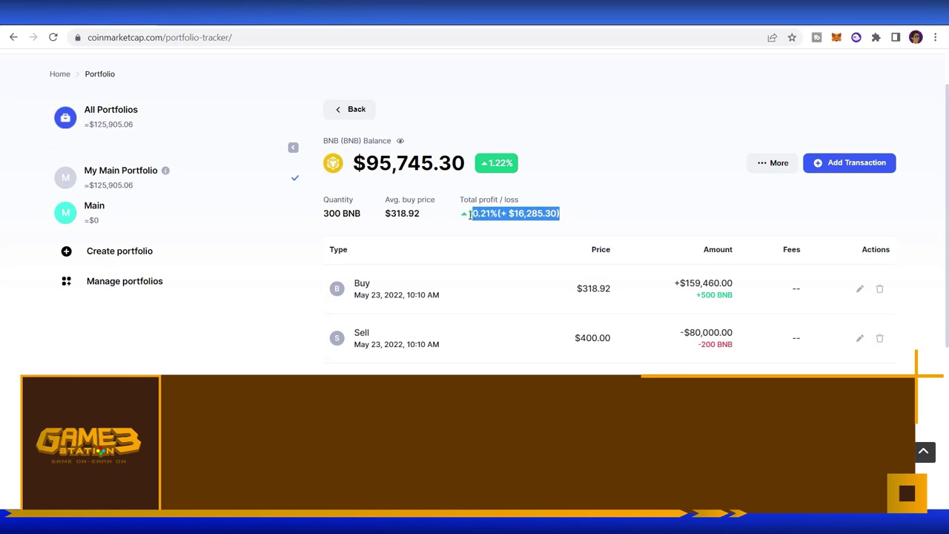
pyautogui.click(406, 145)
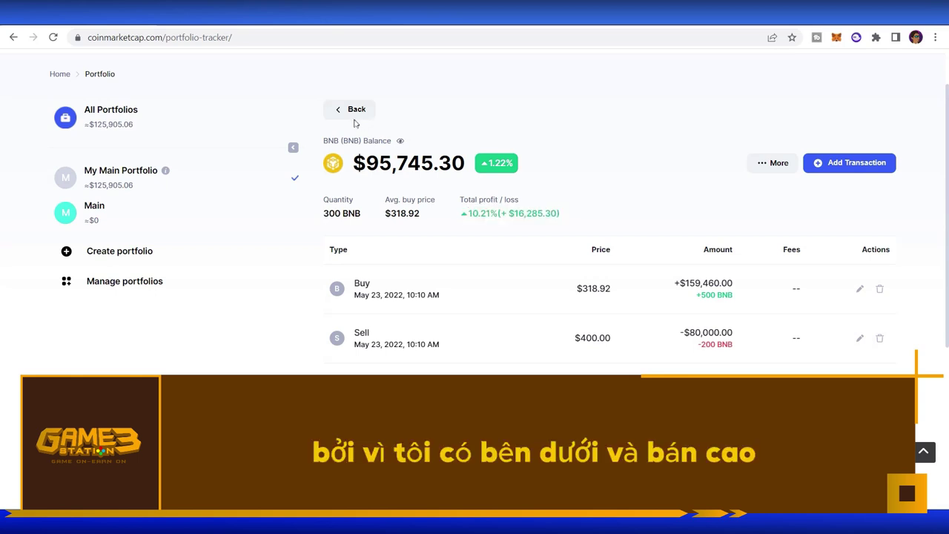
pyautogui.moveTo(467, 219); pyautogui.dragTo(567, 214)
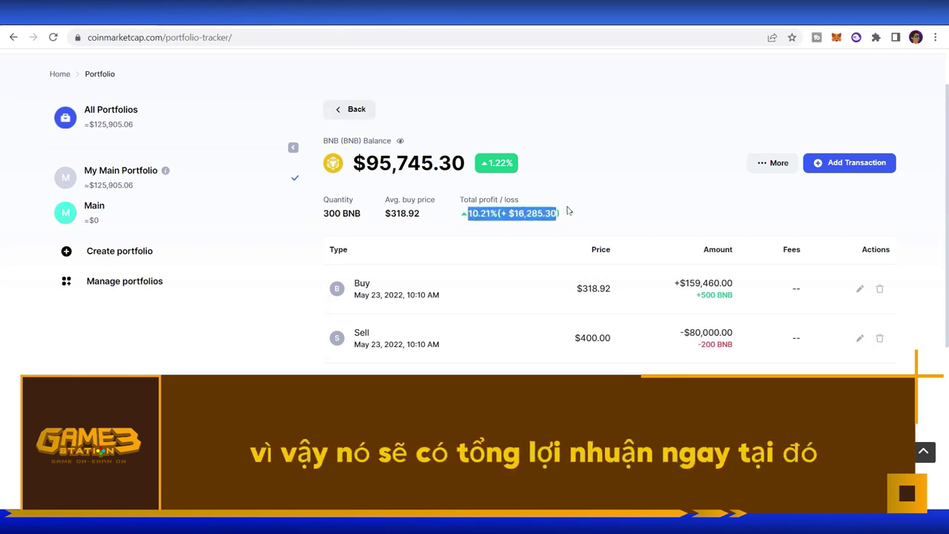
pyautogui.click(574, 216)
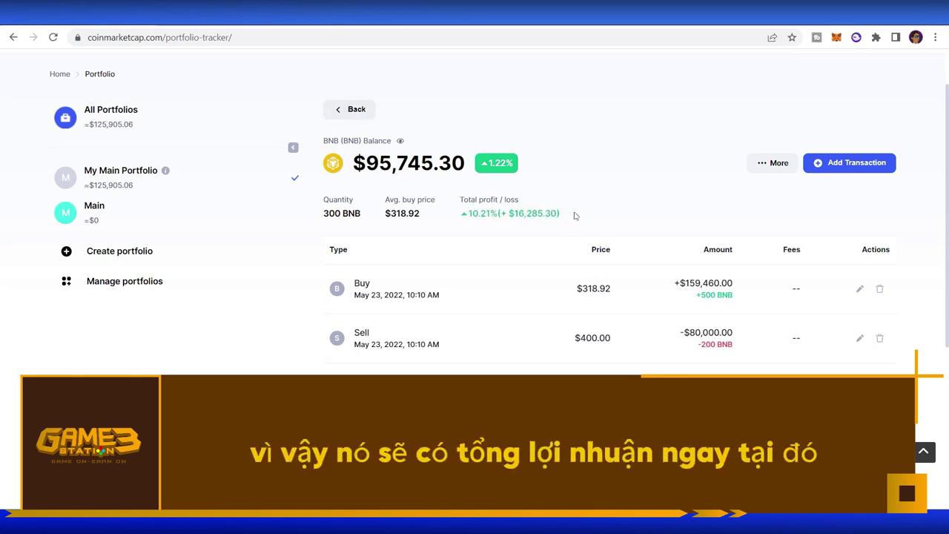
pyautogui.click(348, 111)
pyautogui.click(434, 181)
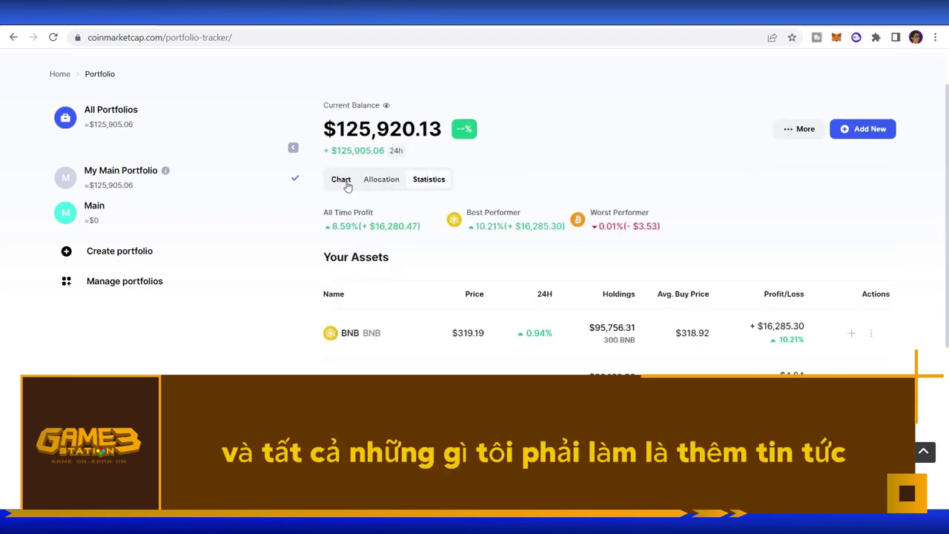
# - Record a Tether (USDT) transfer in with a quantity of 80000 in the main portfolio
pyautogui.click(862, 128)
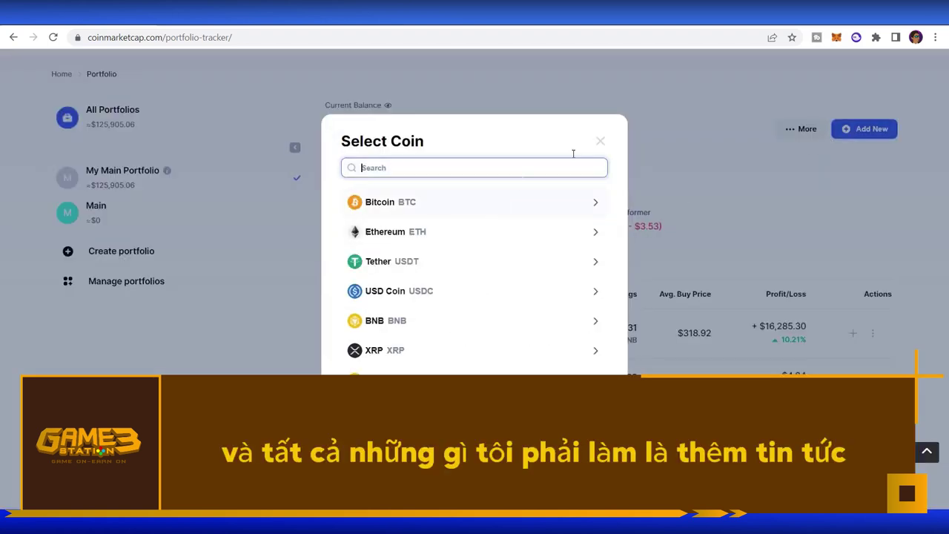
pyautogui.click(473, 262)
pyautogui.click(568, 173)
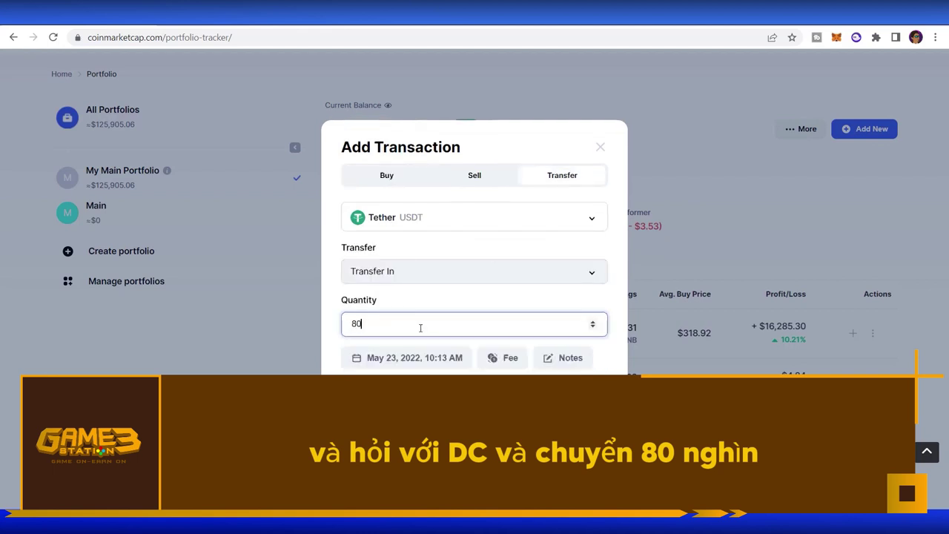
pyautogui.click(420, 327)
pyautogui.write('80000')
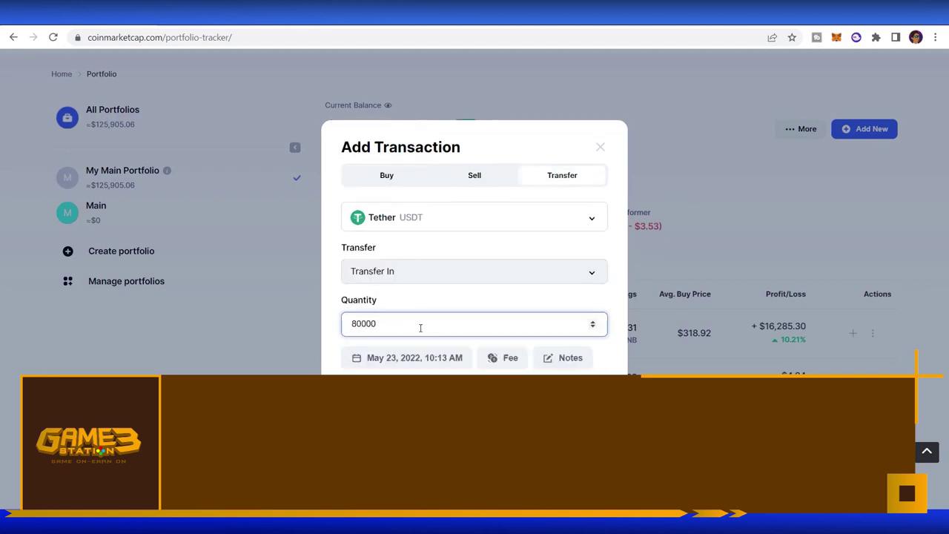
pyautogui.click(509, 292)
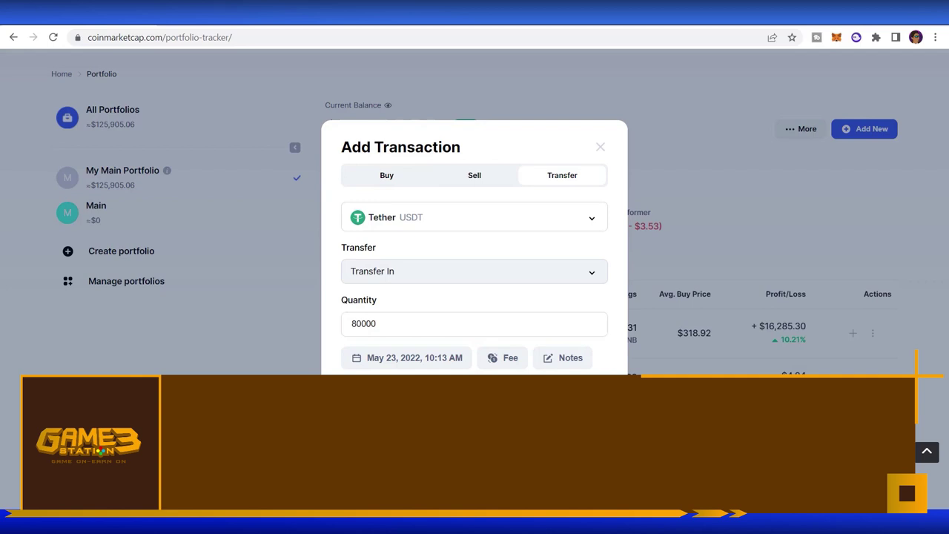
pyautogui.click(475, 459)
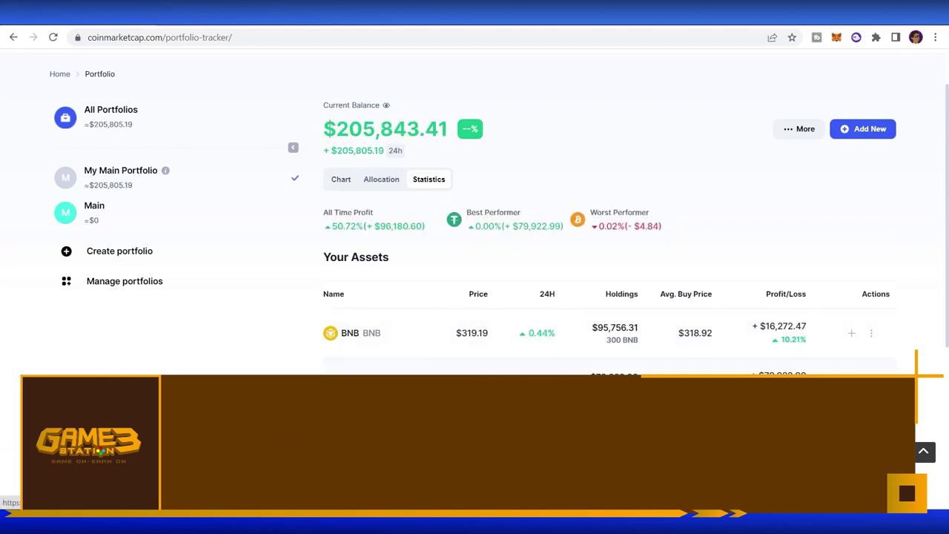
# - View Tether's coin page, return to the portfolio tracker, and review the portfolio's chart and assets
pyautogui.click(732, 335)
pyautogui.scroll(-2, 219, 157)
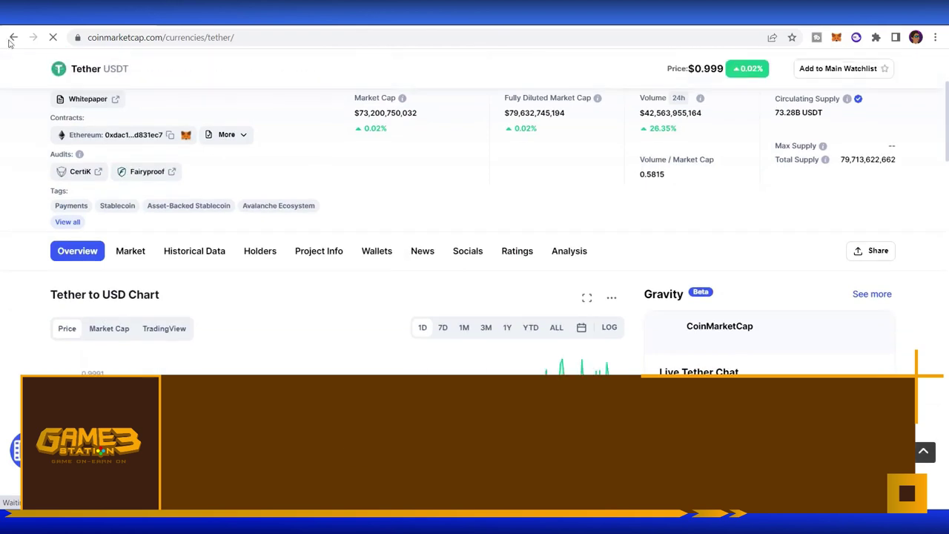
pyautogui.click(13, 37)
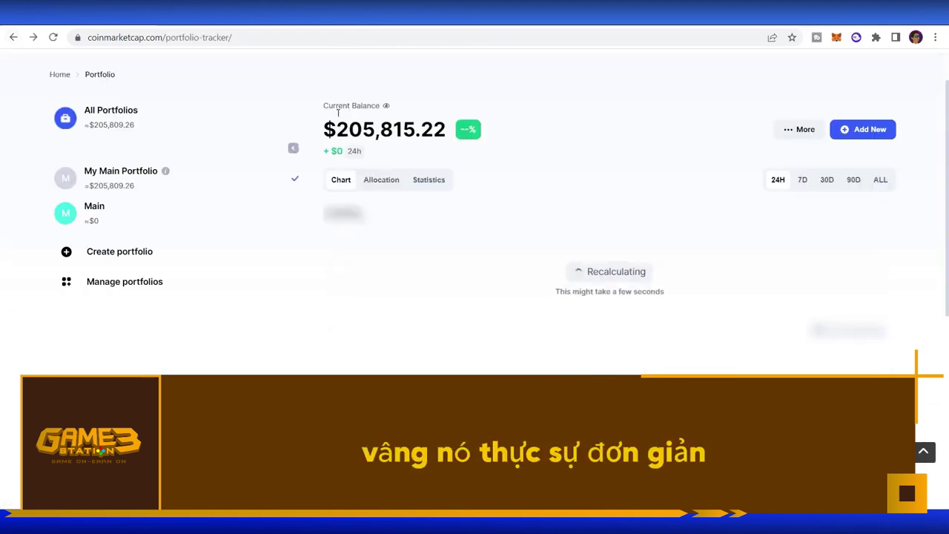
pyautogui.scroll(1, 407, 169)
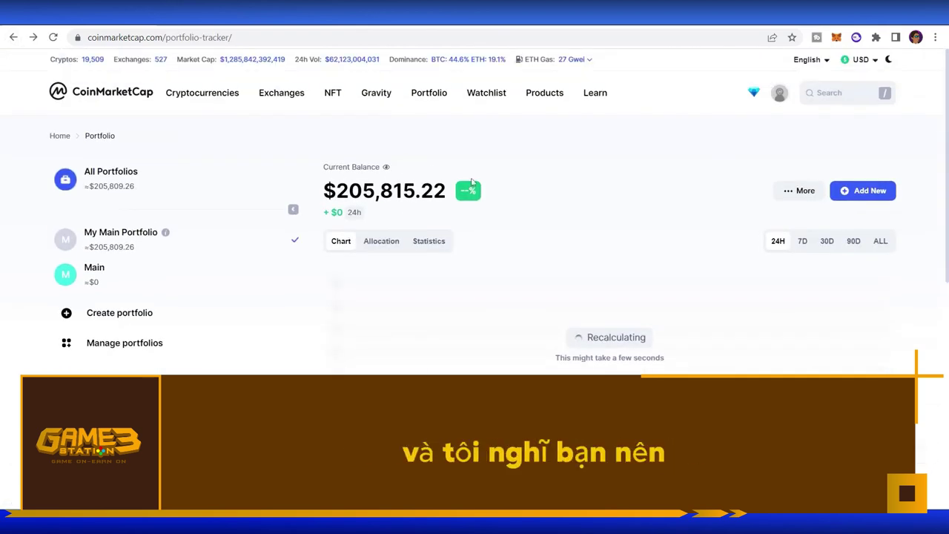
pyautogui.scroll(-3, 476, 185)
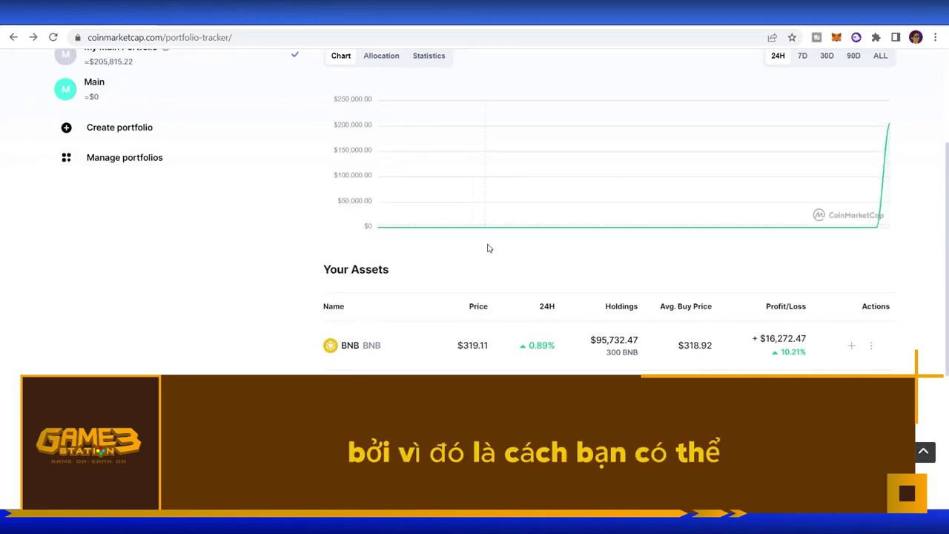
pyautogui.scroll(-2, 396, 301)
pyautogui.scroll(2, 398, 302)
pyautogui.scroll(3, 395, 301)
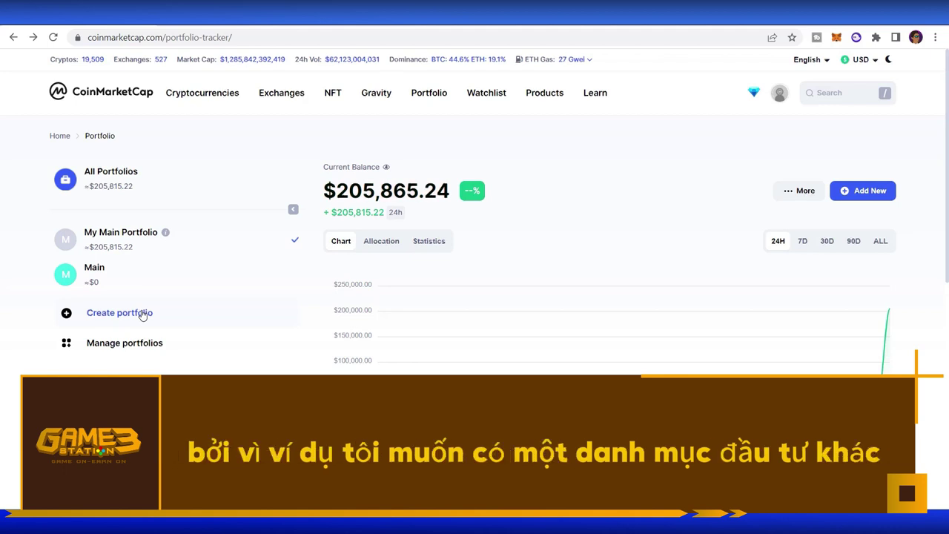
# - Create a new portfolio named "Gaming portfolio"
pyautogui.click(142, 314)
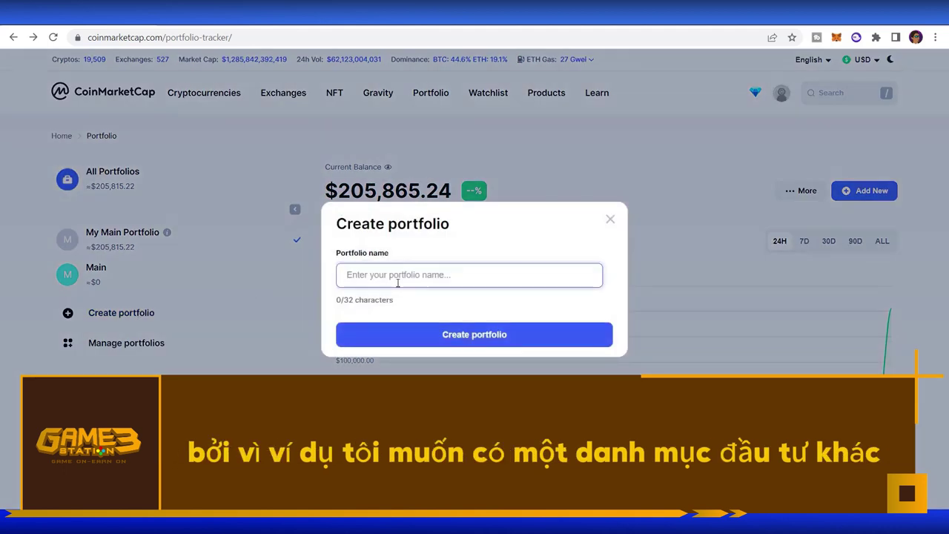
pyautogui.write('Portfolio')
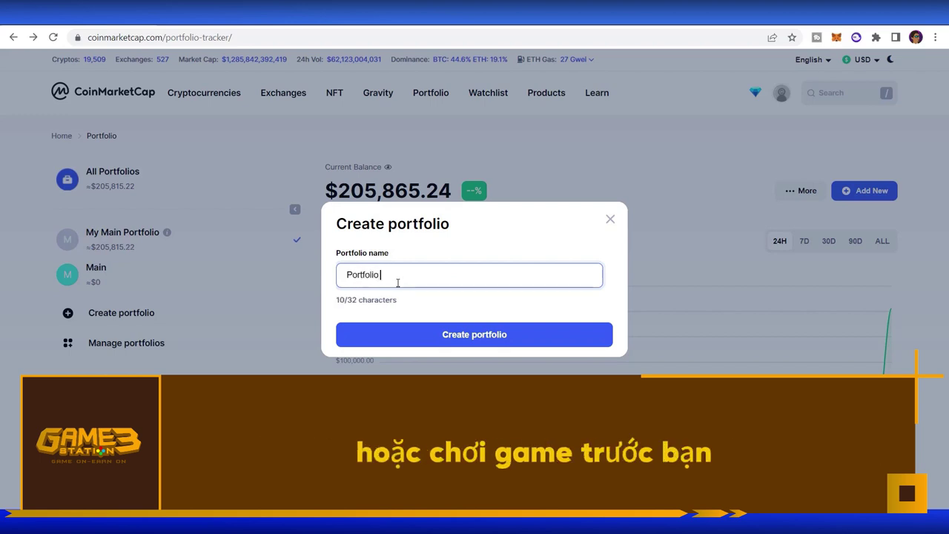
pyautogui.press('BackSpace')
pyautogui.press('BackSpace')
pyautogui.press('BackSpace')
pyautogui.press('BackSpace')
pyautogui.press('BackSpace')
pyautogui.press('BackSpace')
pyautogui.press('BackSpace')
pyautogui.press('BackSpace')
pyautogui.press('BackSpace')
pyautogui.press('BackSpace')
pyautogui.write('Gaming portf')
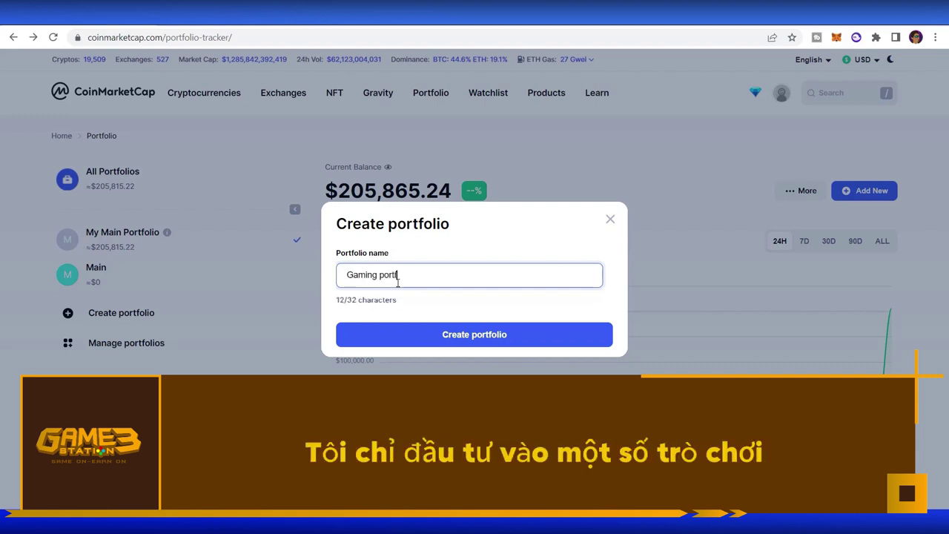
pyautogui.write('olio')
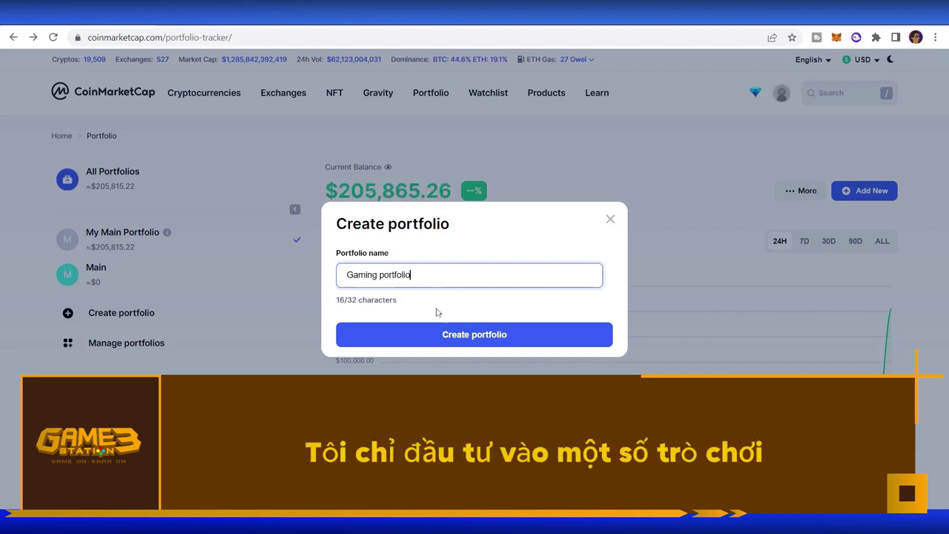
pyautogui.click(459, 334)
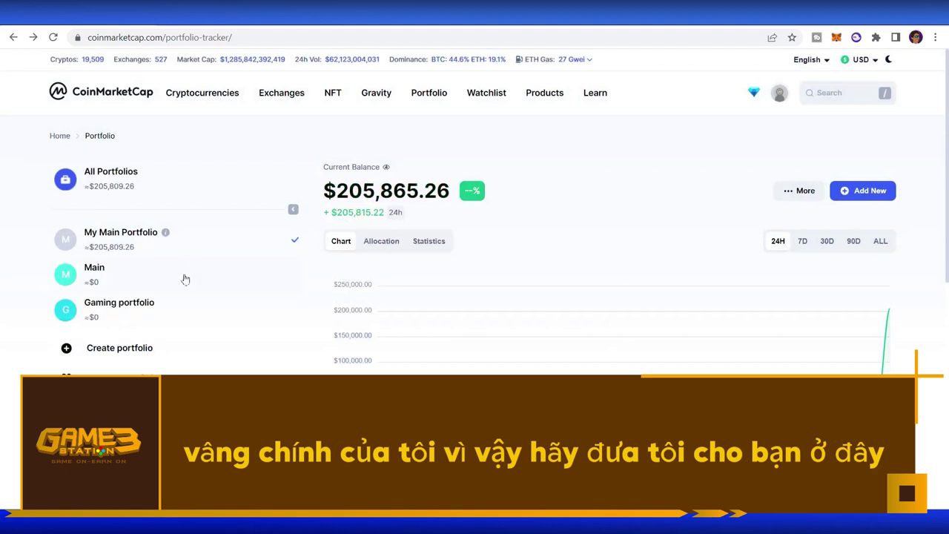
# - Open the Gaming portfolio and add a buy transaction for 100 Axie Infinity (AXS) at the prefilled price
pyautogui.click(141, 306)
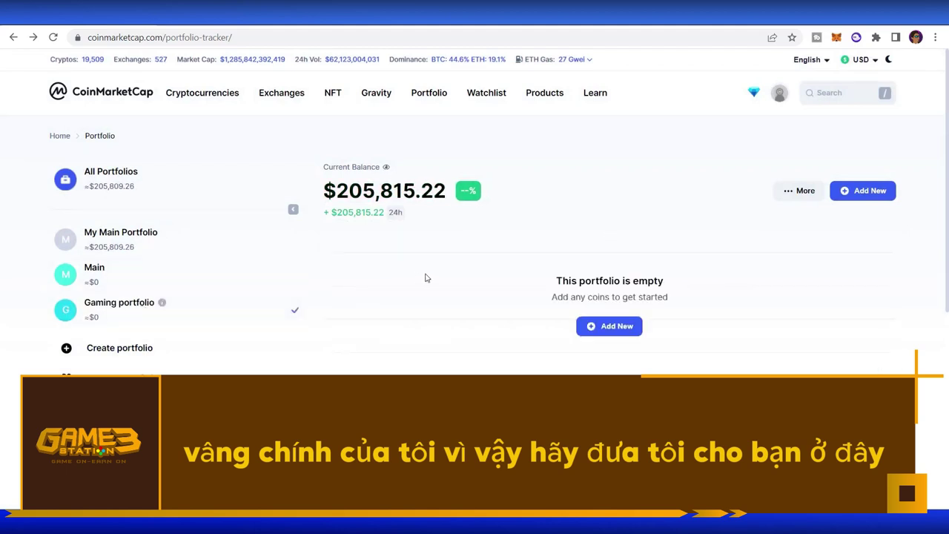
pyautogui.scroll(-2, 481, 261)
pyautogui.scroll(1, 575, 252)
pyautogui.click(577, 255)
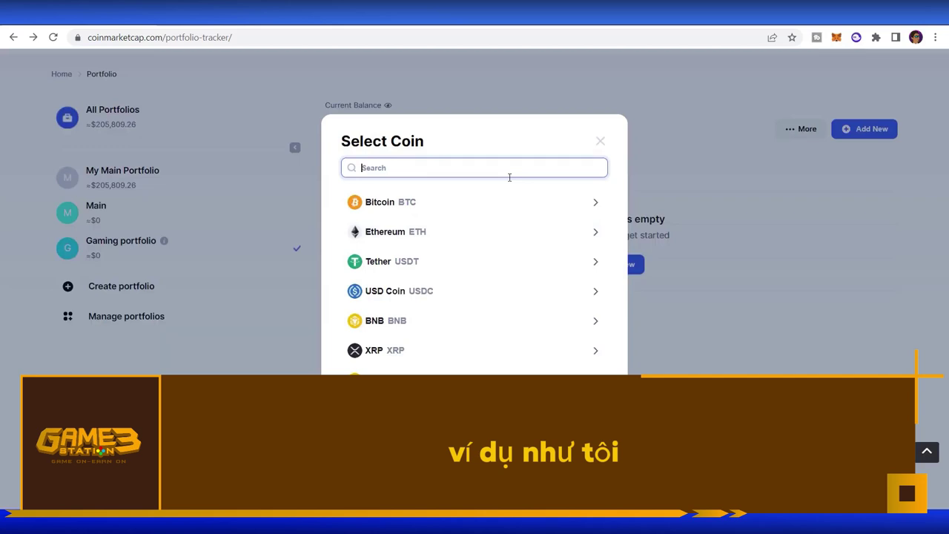
pyautogui.write('axs')
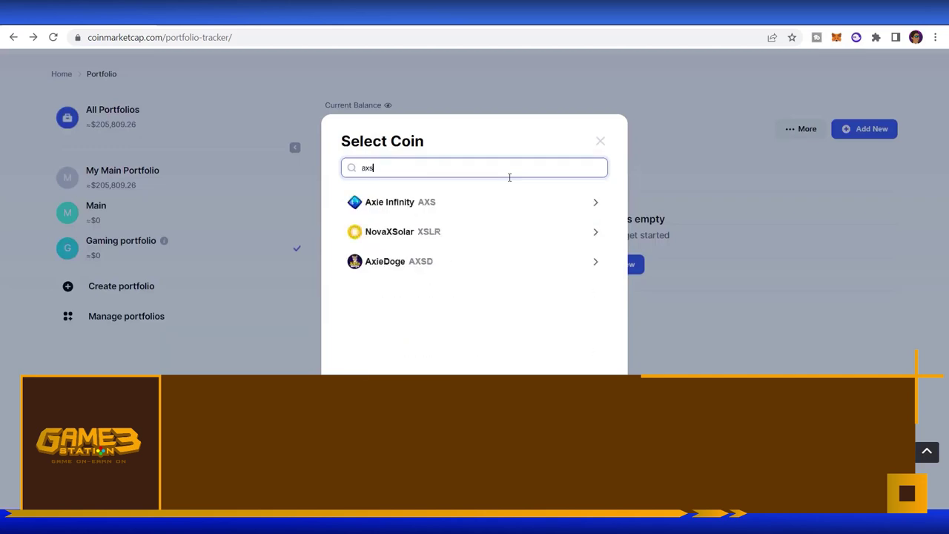
pyautogui.click(499, 210)
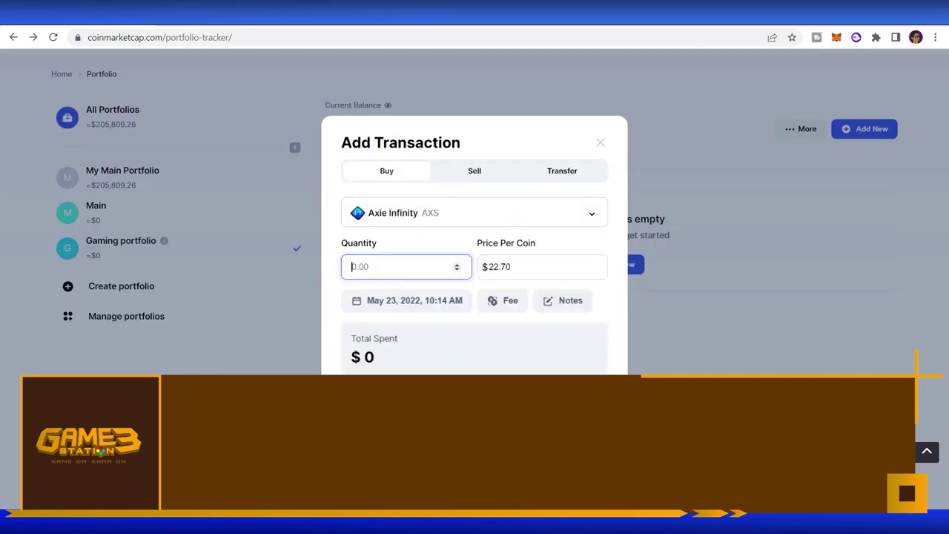
pyautogui.write('100')
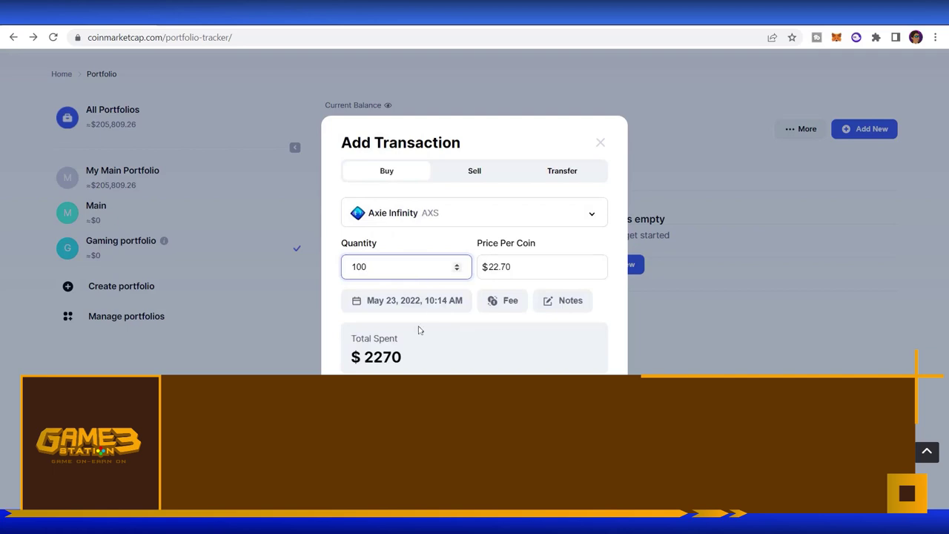
pyautogui.click(418, 329)
pyautogui.click(475, 404)
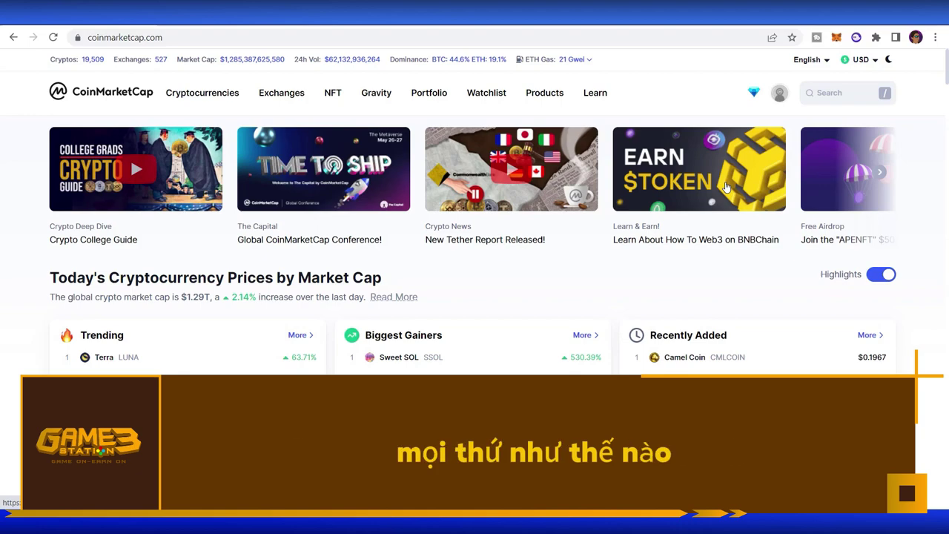
pyautogui.scroll(-3, 725, 187)
pyautogui.scroll(-3, 726, 187)
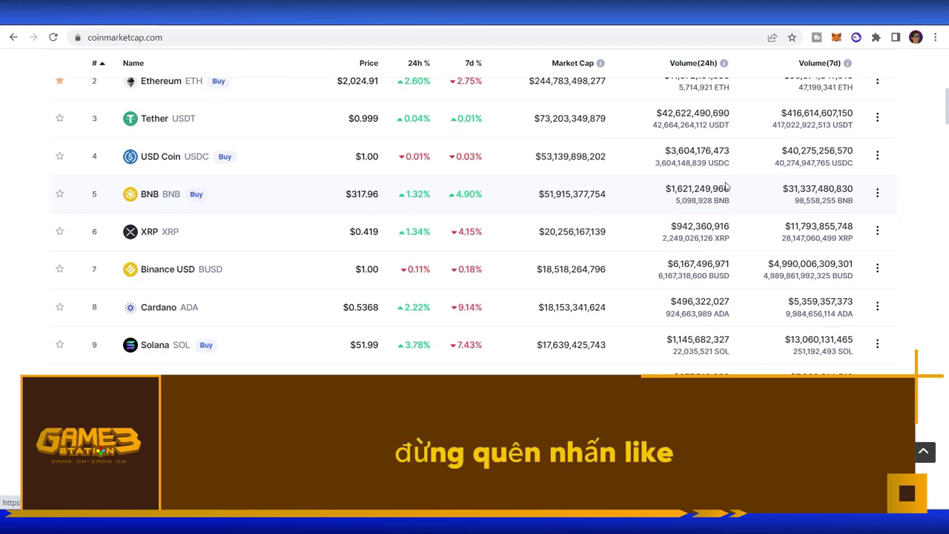
pyautogui.scroll(-2, 725, 187)
pyautogui.scroll(-1, 725, 186)
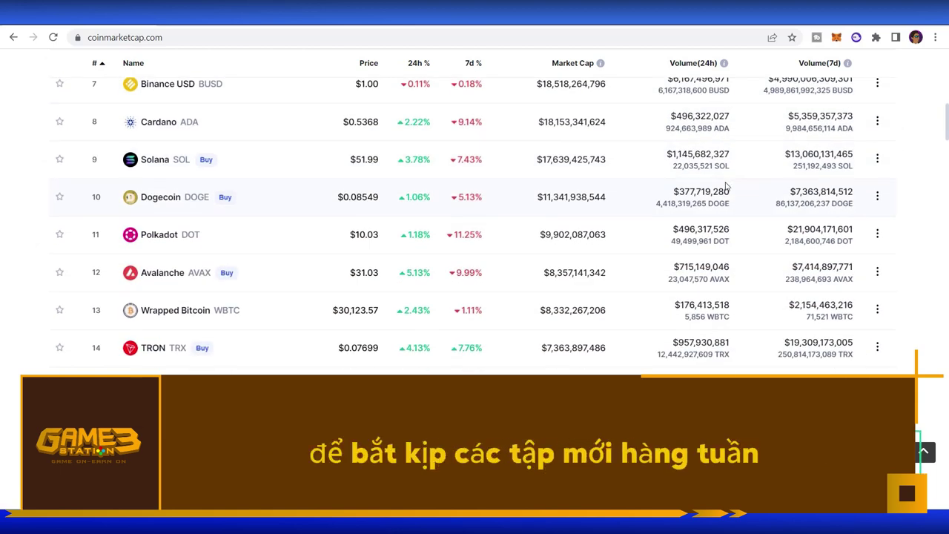